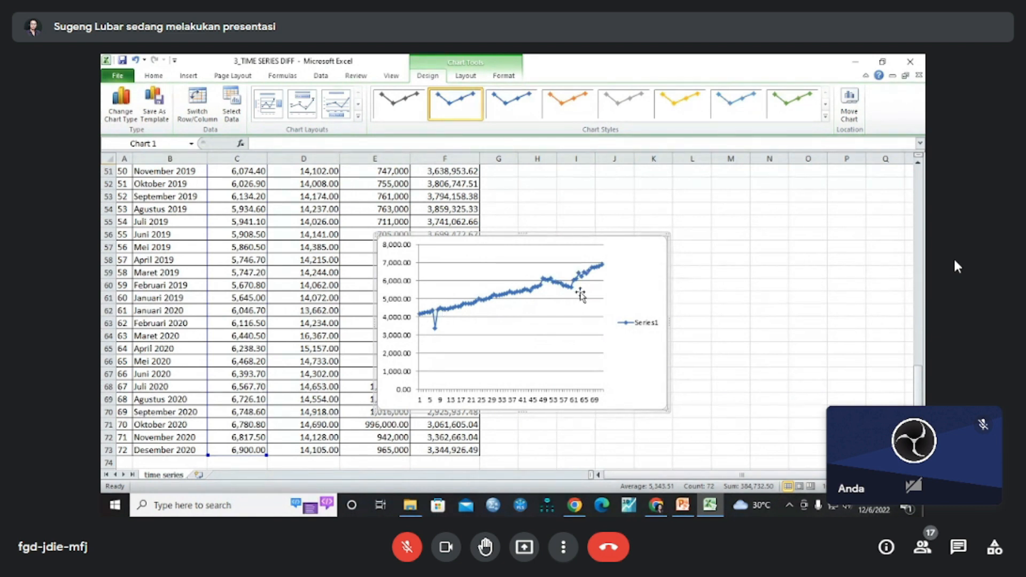
Replace the existing line chart with a 2-D line chart with markers of the X3 values in E2:E73
{"action": "key", "text": "Delete"}
{"action": "scroll", "coordinate": [372, 231], "scroll_direction": "up", "scroll_amount": 17}
{"action": "left_click", "coordinate": [388, 186]}
{"action": "left_click_drag", "start_coordinate": [388, 186], "coordinate": [409, 456]}
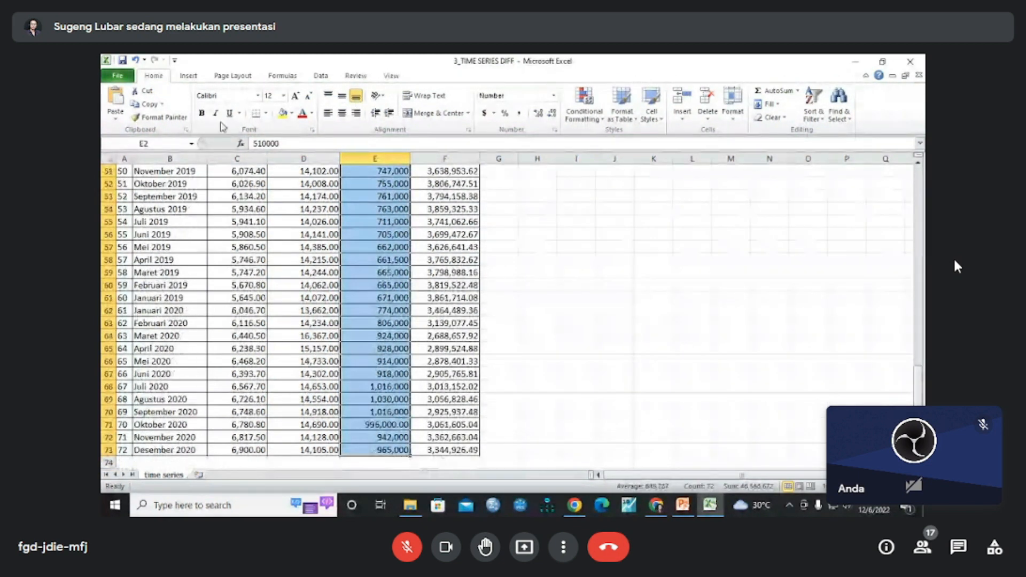
{"action": "left_click", "coordinate": [188, 77]}
{"action": "left_click", "coordinate": [357, 102]}
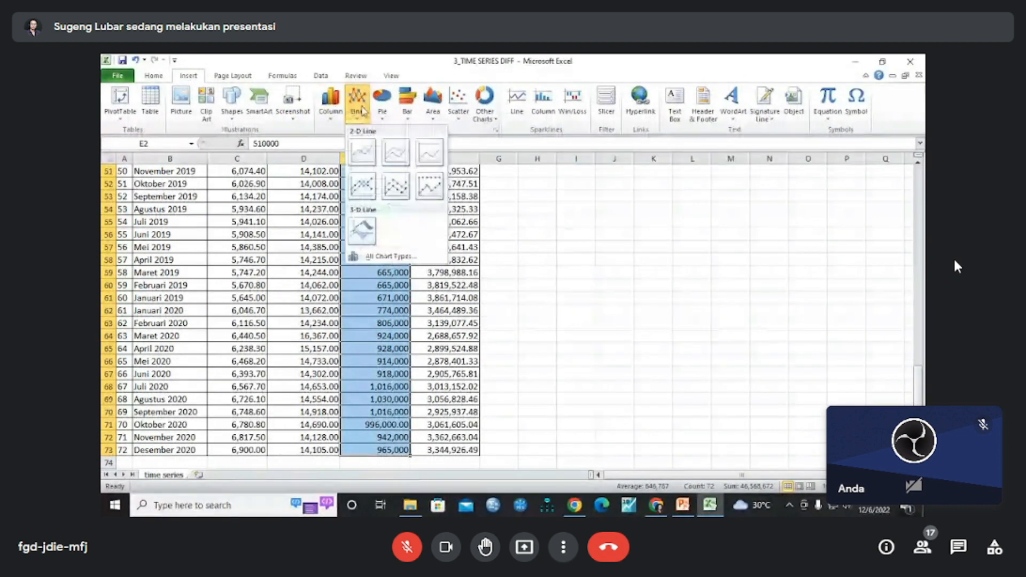
{"action": "left_click", "coordinate": [362, 186]}
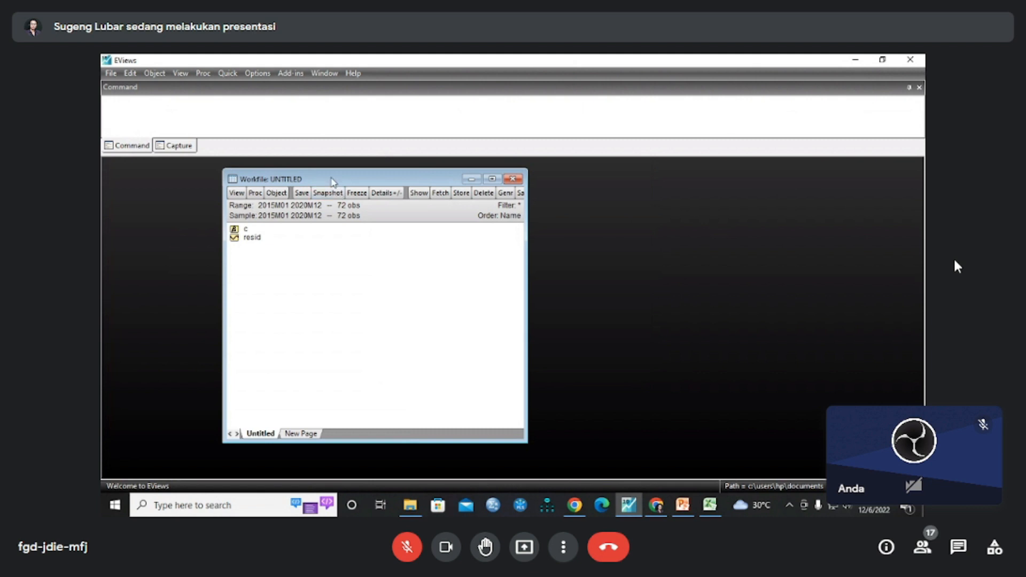
Open an empty group in EViews beside the untitled workfile window and select the name cell of the first blank column
{"action": "left_click_drag", "start_coordinate": [329, 179], "coordinate": [277, 186]}
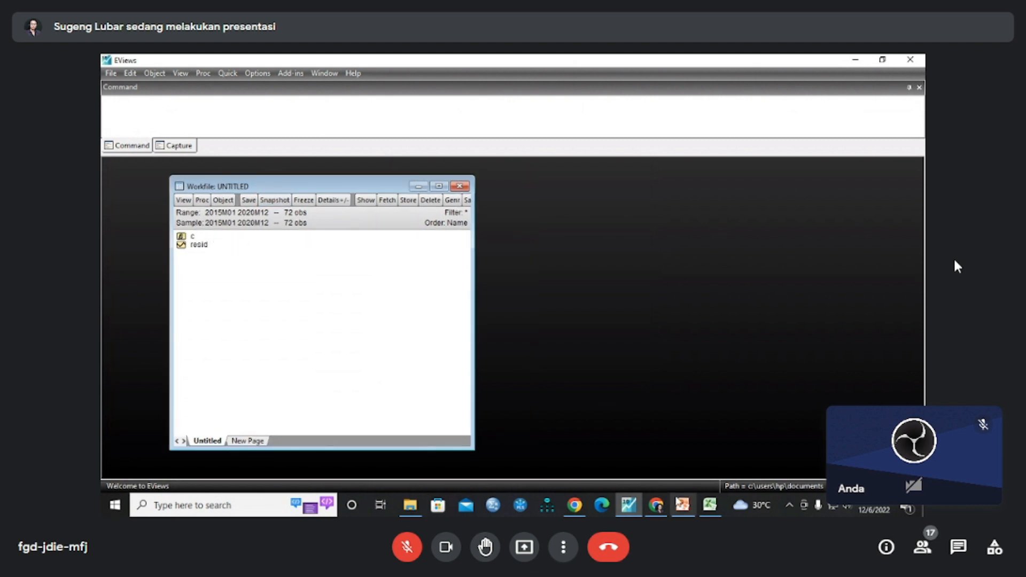
{"action": "left_click", "coordinate": [709, 505]}
{"action": "scroll", "coordinate": [304, 290], "scroll_direction": "up", "scroll_amount": 20}
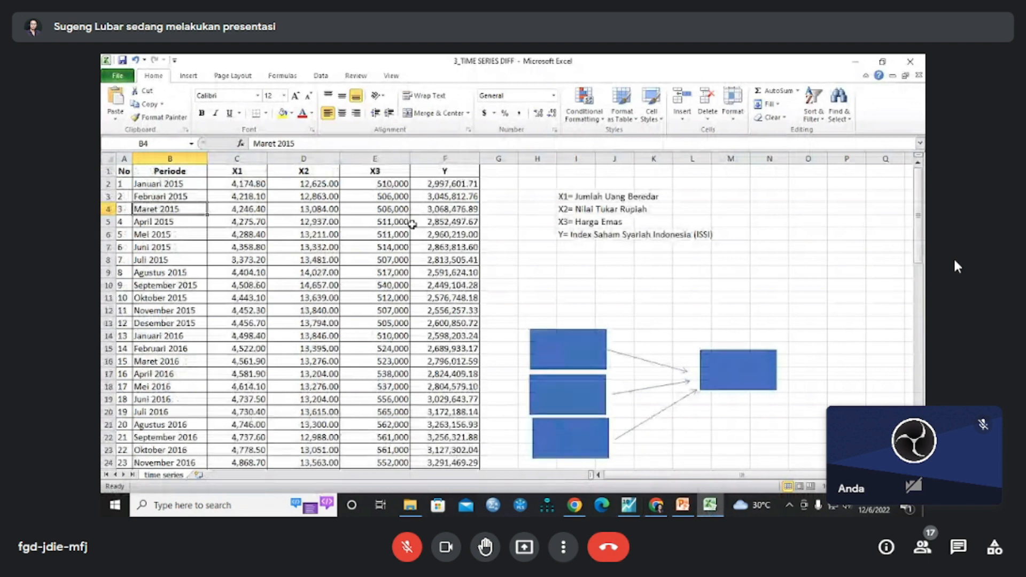
{"action": "left_click", "coordinate": [630, 507]}
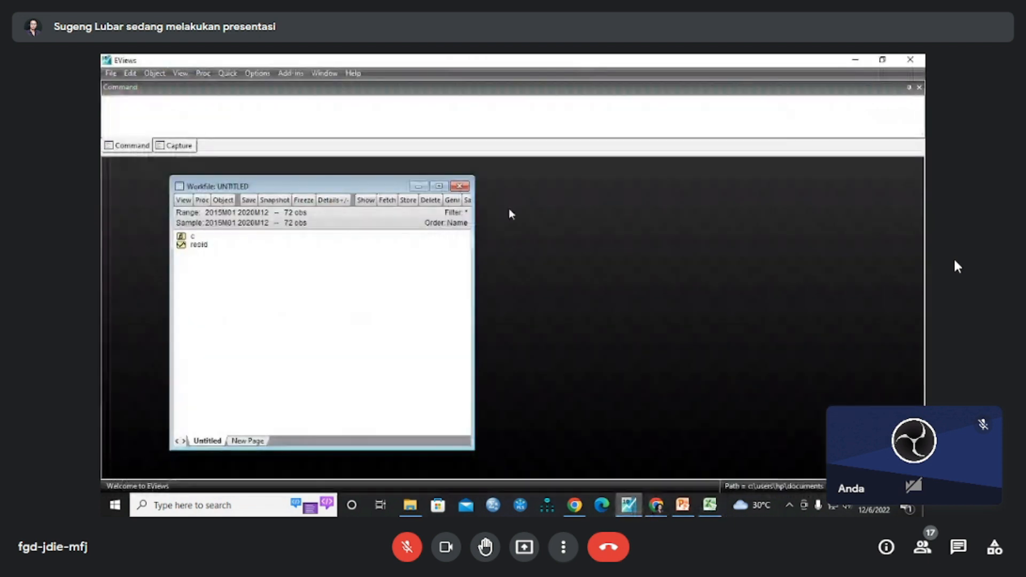
{"action": "left_click", "coordinate": [227, 75]}
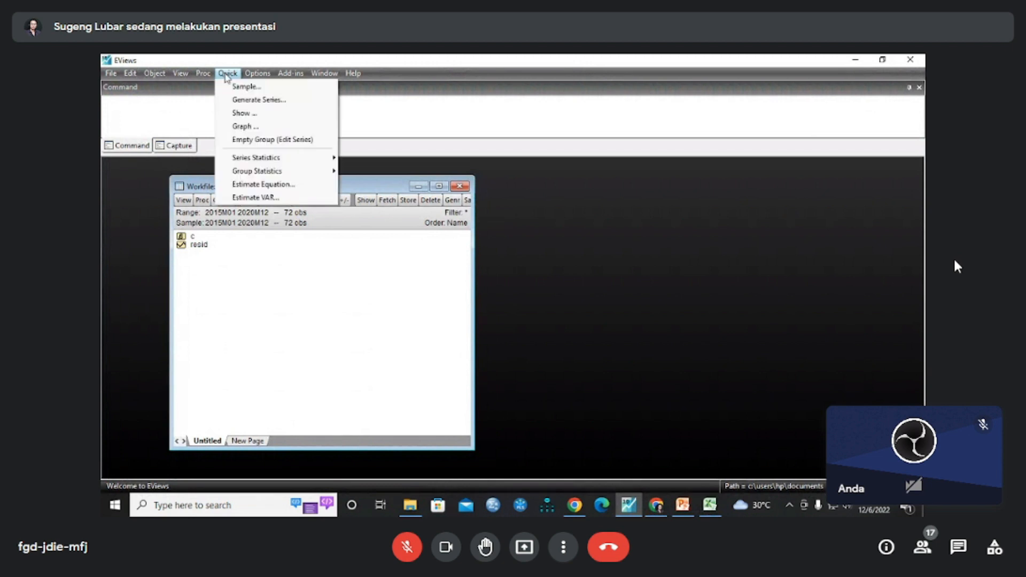
{"action": "left_click", "coordinate": [251, 140]}
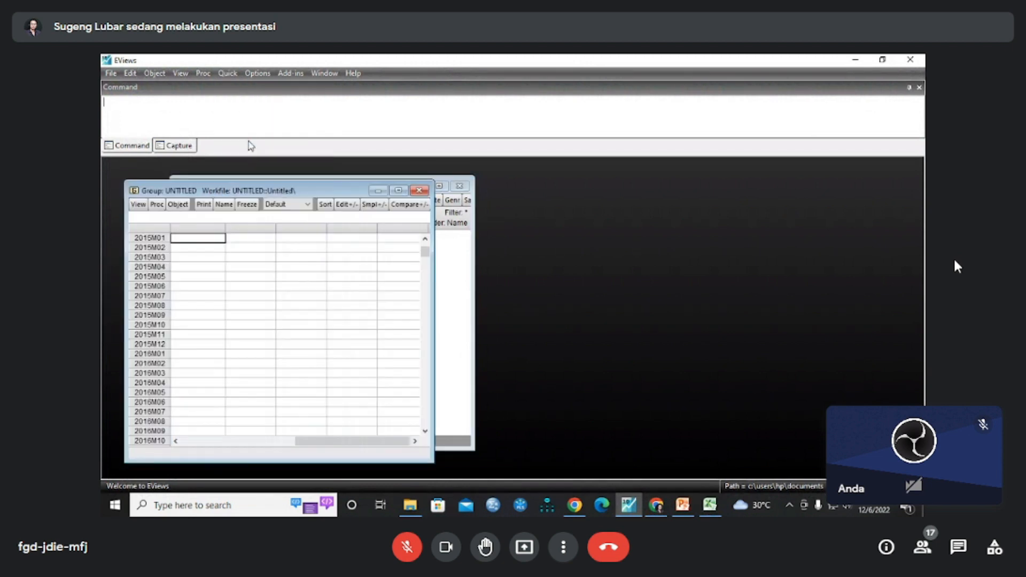
{"action": "left_click_drag", "start_coordinate": [269, 190], "coordinate": [642, 185]}
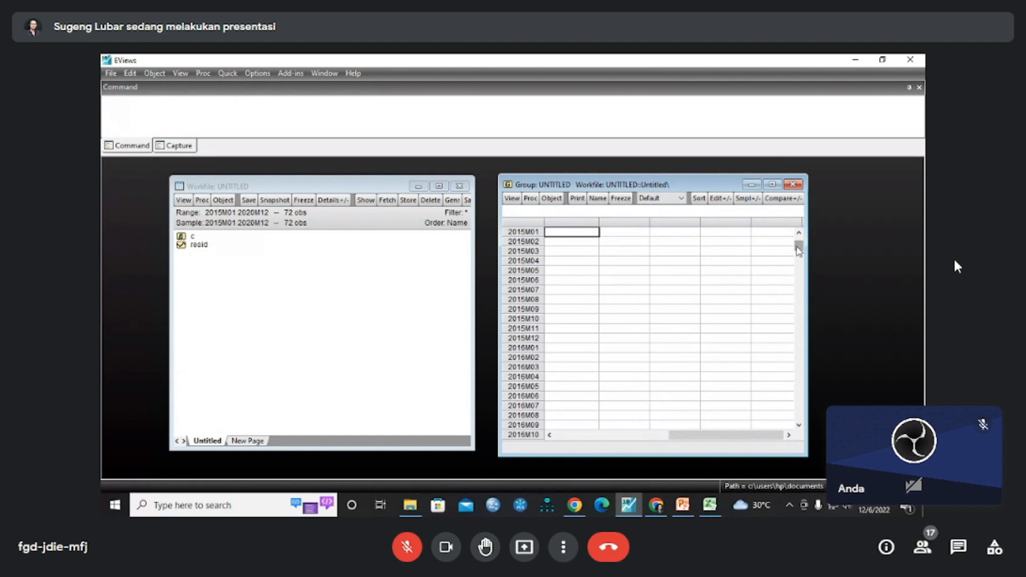
{"action": "left_click_drag", "start_coordinate": [798, 249], "coordinate": [798, 243]}
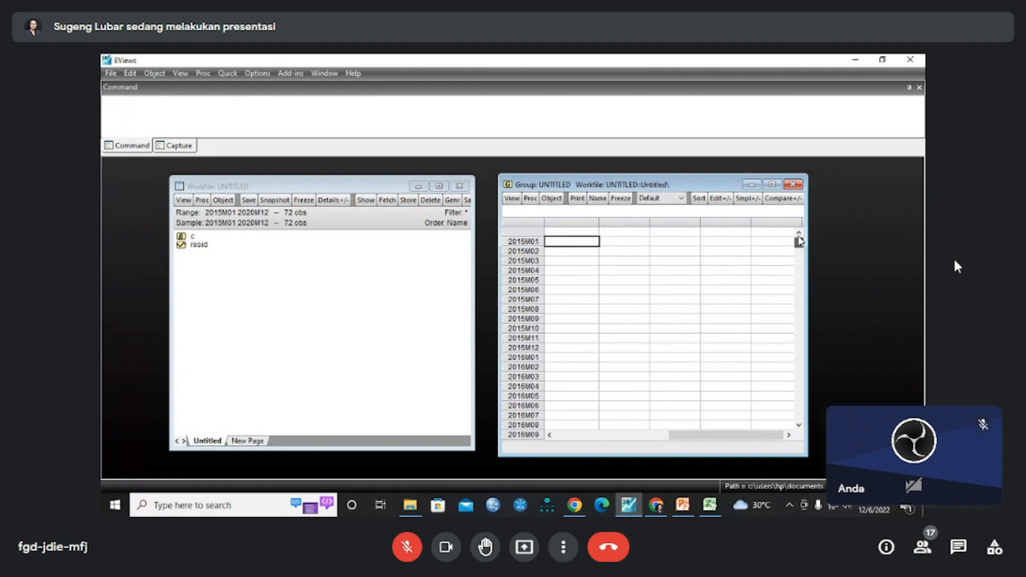
{"action": "left_click_drag", "start_coordinate": [743, 437], "coordinate": [577, 437]}
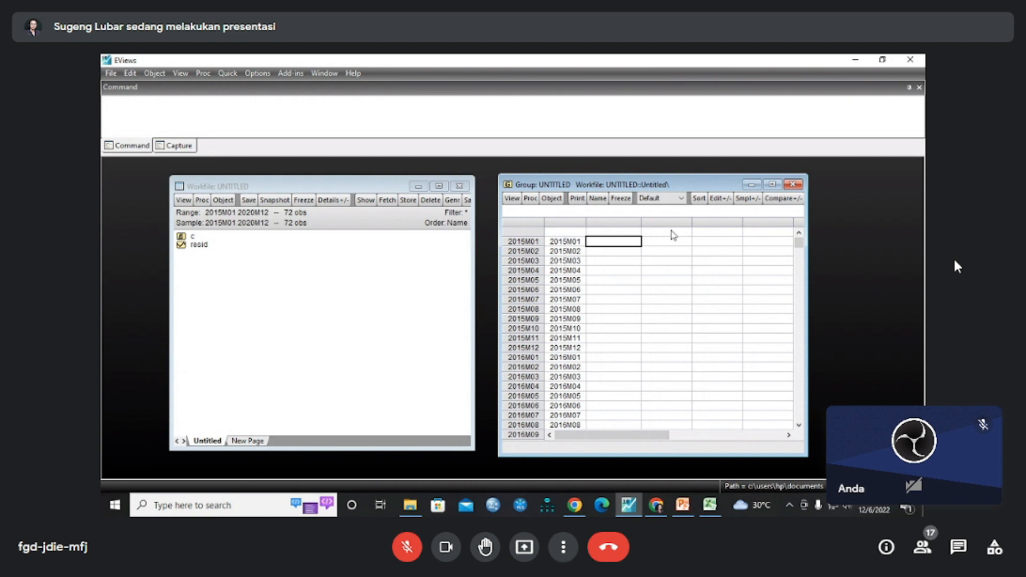
{"action": "key", "text": "Up"}
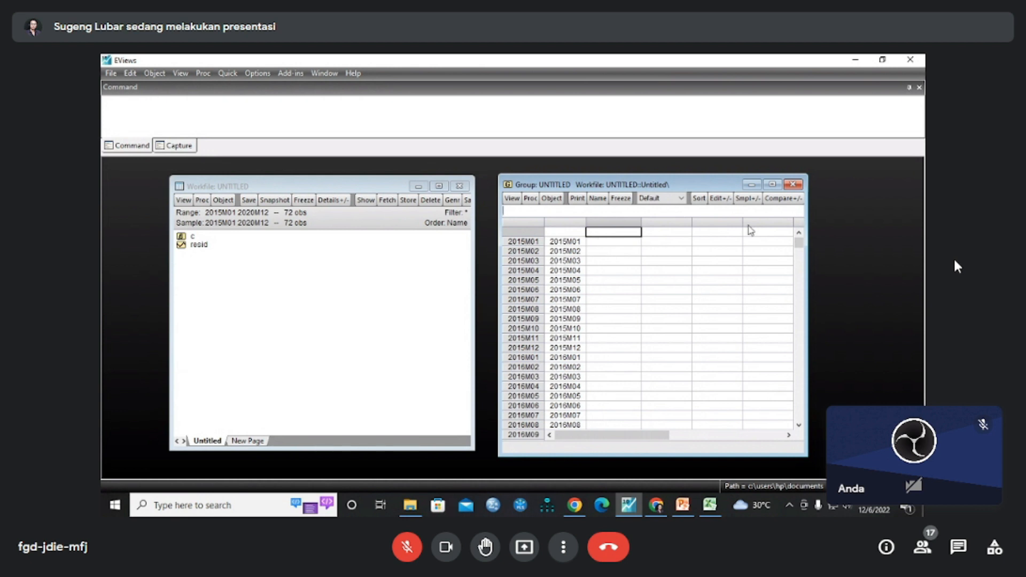
Switch to Excel and copy the X1, X2, X3 and Y columns with their headers, from C1 to the December 2020 row
{"action": "left_click", "coordinate": [715, 512]}
{"action": "left_click", "coordinate": [575, 260]}
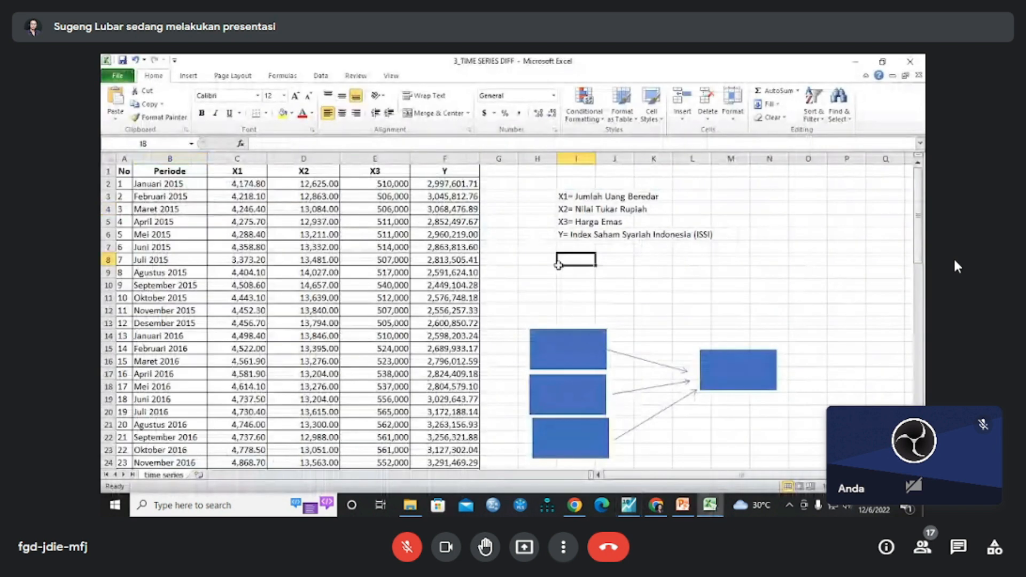
{"action": "left_click", "coordinate": [242, 171]}
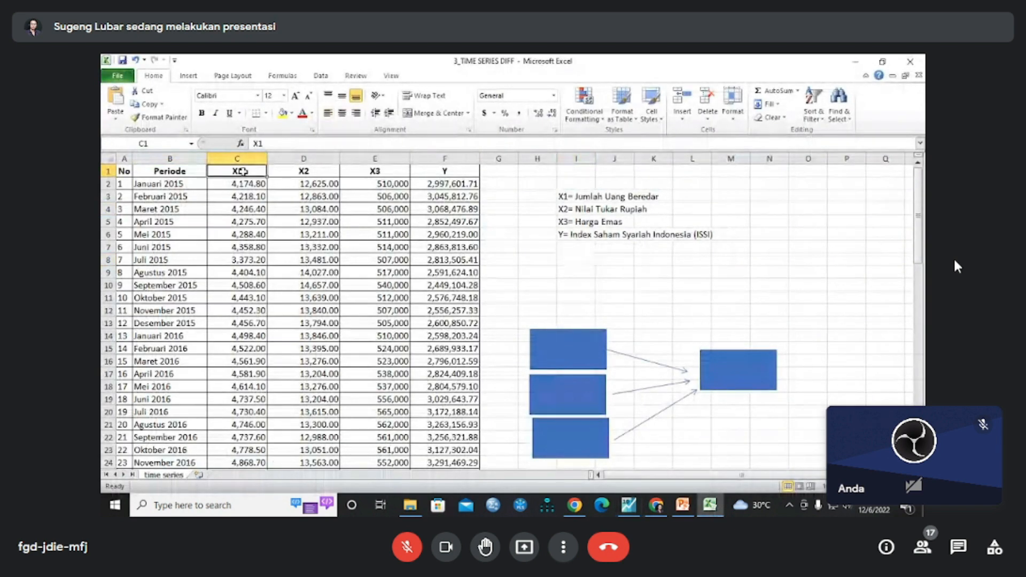
{"action": "left_click_drag", "start_coordinate": [242, 171], "coordinate": [431, 438]}
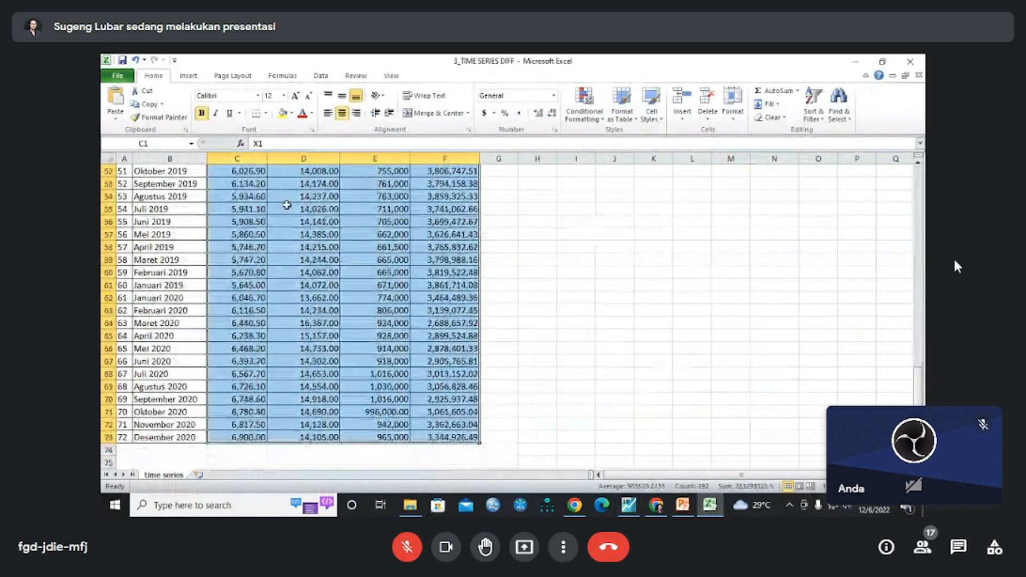
{"action": "right_click", "coordinate": [307, 220]}
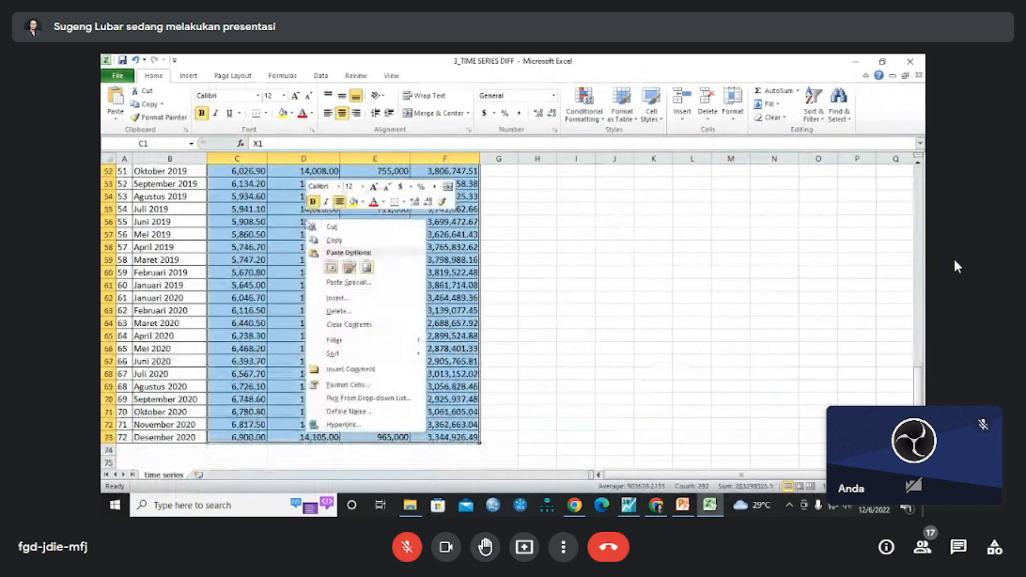
{"action": "left_click", "coordinate": [337, 240]}
Paste the copied X1, X2, X3 and Y data with names into the EViews group and close the group window
{"action": "left_click", "coordinate": [628, 504]}
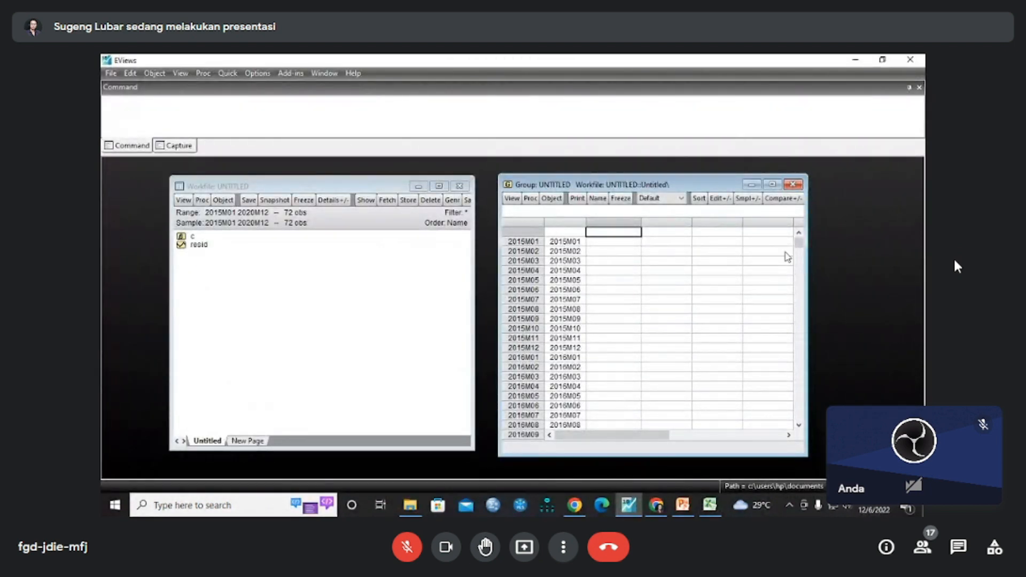
{"action": "right_click", "coordinate": [616, 237]}
{"action": "left_click", "coordinate": [640, 253]}
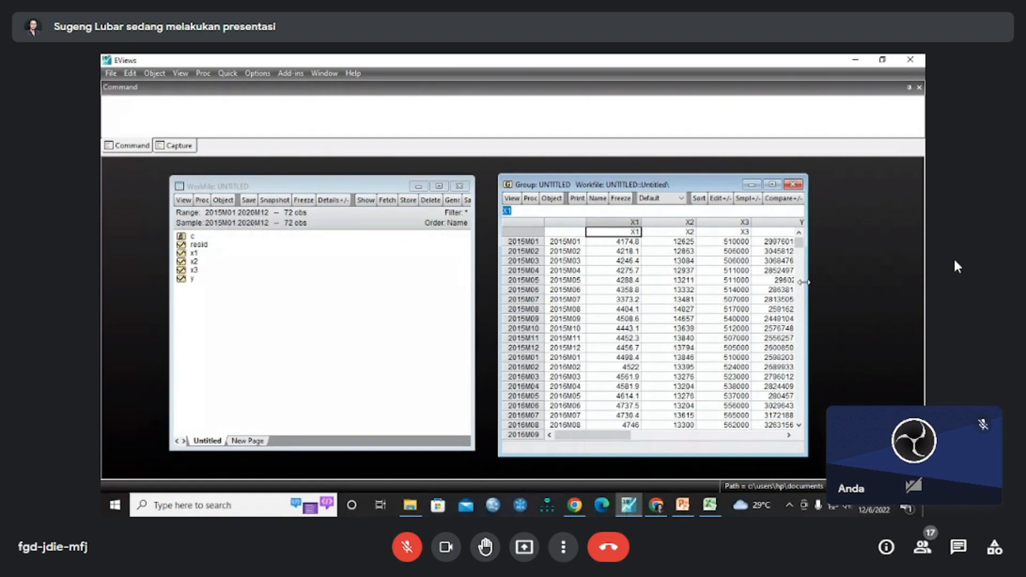
{"action": "left_click_drag", "start_coordinate": [803, 282], "coordinate": [890, 278]}
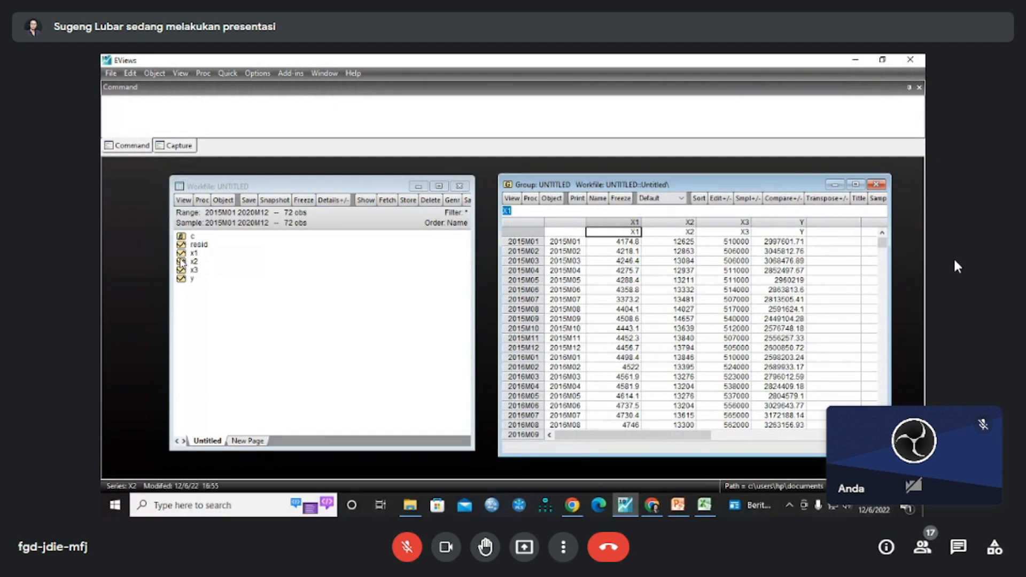
{"action": "left_click", "coordinate": [876, 185]}
{"action": "left_click", "coordinate": [602, 295]}
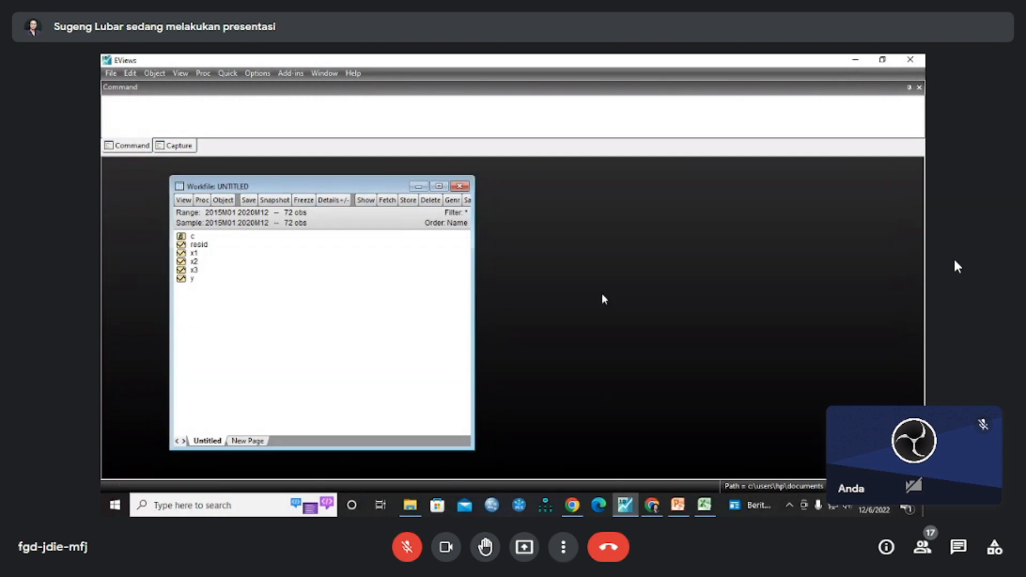
Switch to the Google Meet call and stop the screen presentation
{"action": "left_click", "coordinate": [651, 507]}
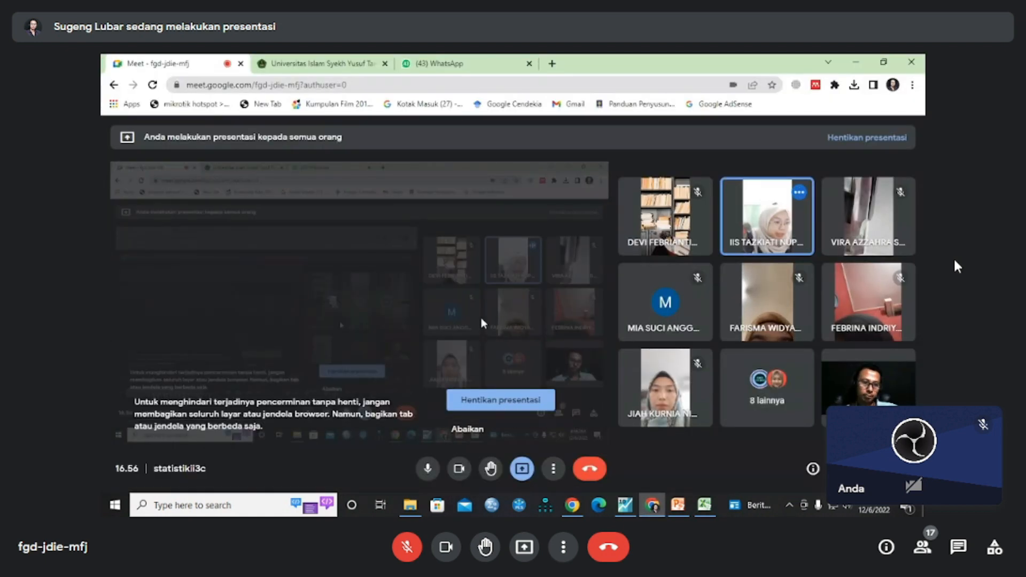
{"action": "left_click", "coordinate": [500, 399]}
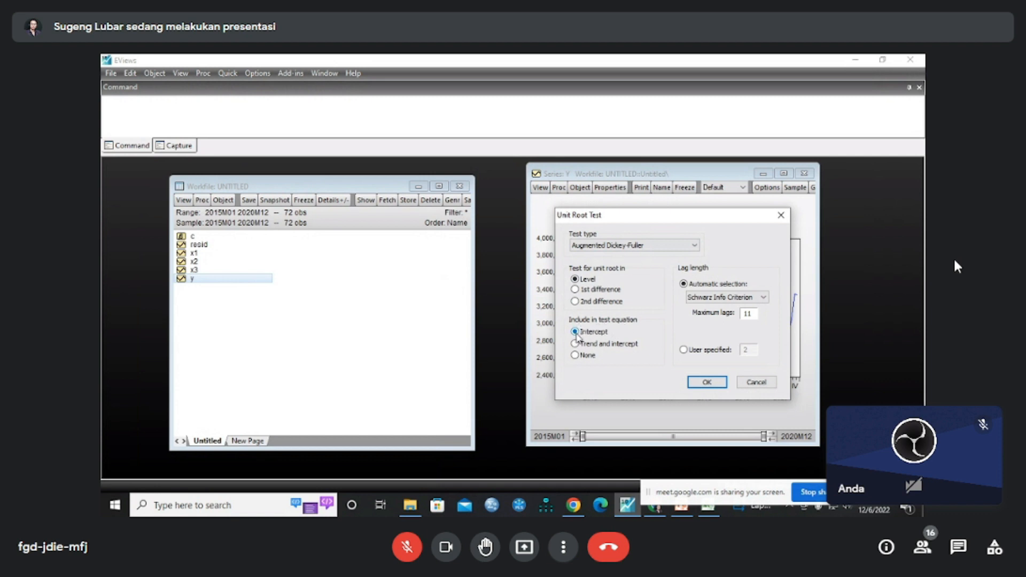
Run the Augmented Dickey-Fuller test on Y at level with intercept, and display Y as a Line & Symbol graph of raw data
{"action": "left_click", "coordinate": [704, 382]}
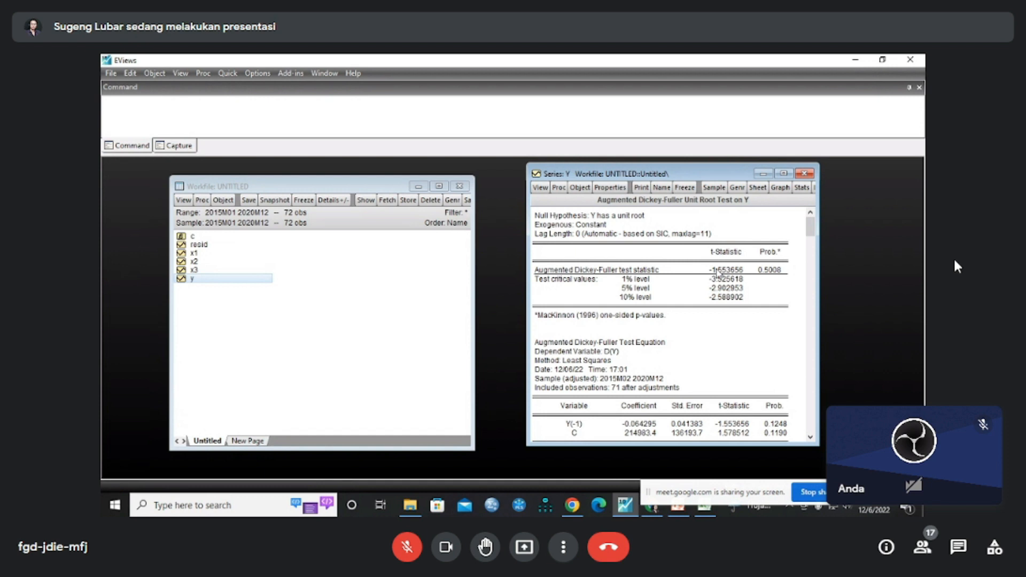
{"action": "left_click", "coordinate": [540, 187]}
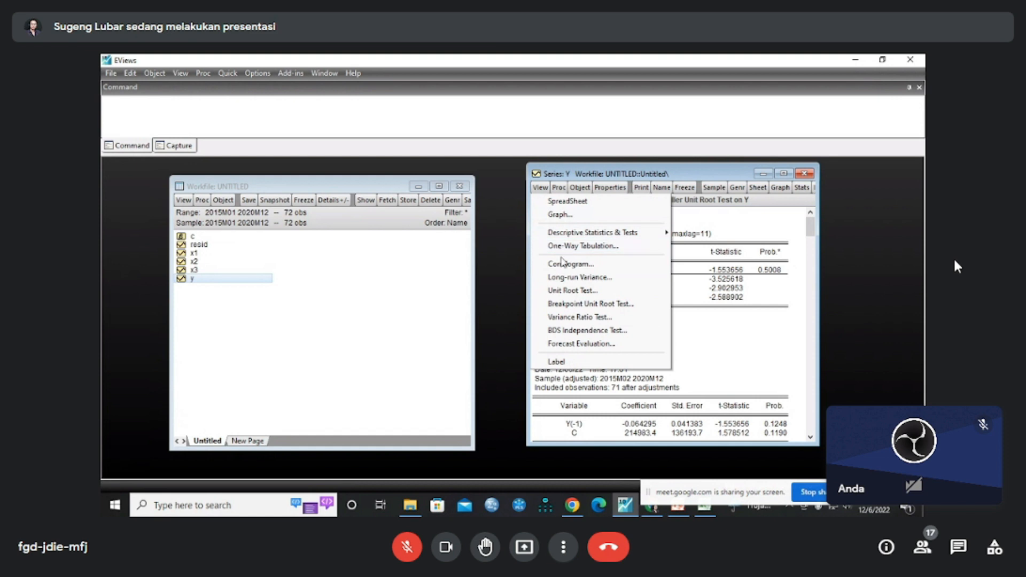
{"action": "left_click", "coordinate": [624, 241]}
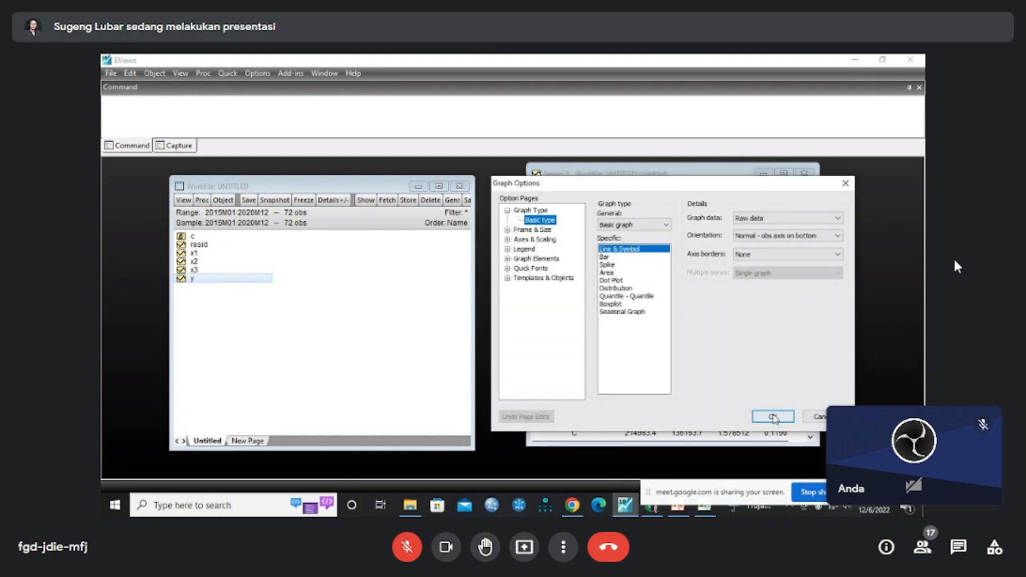
{"action": "left_click", "coordinate": [772, 416]}
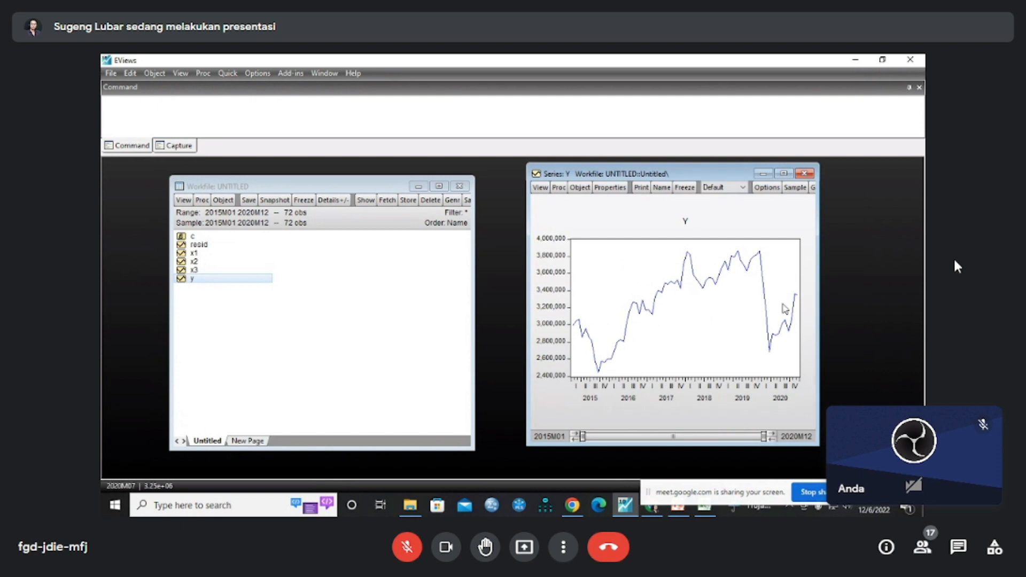
Run the Augmented Dickey-Fuller unit root test on Y in 1st difference with intercept, using the Schwarz Info Criterion
{"action": "left_click", "coordinate": [540, 188]}
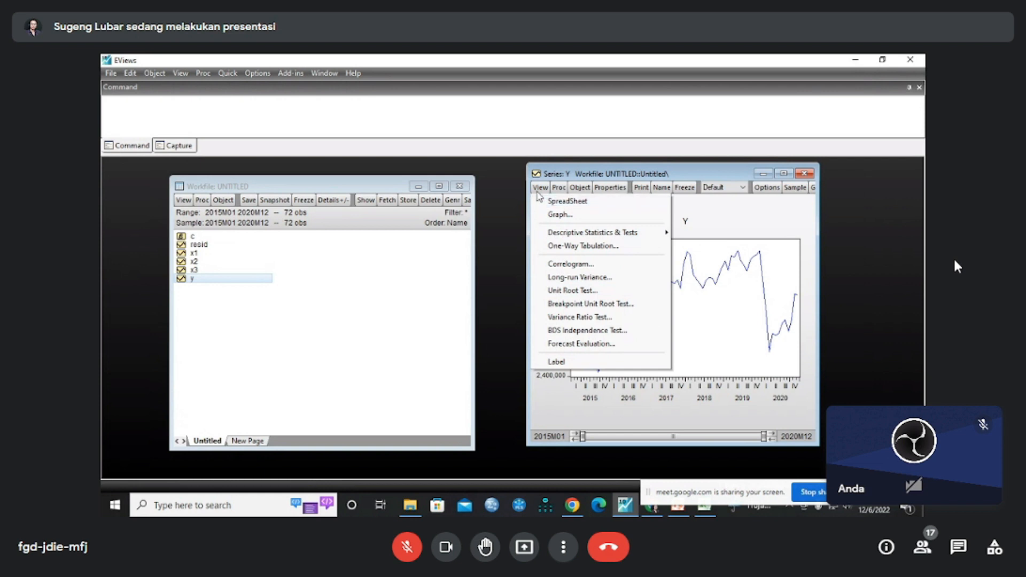
{"action": "left_click", "coordinate": [562, 293]}
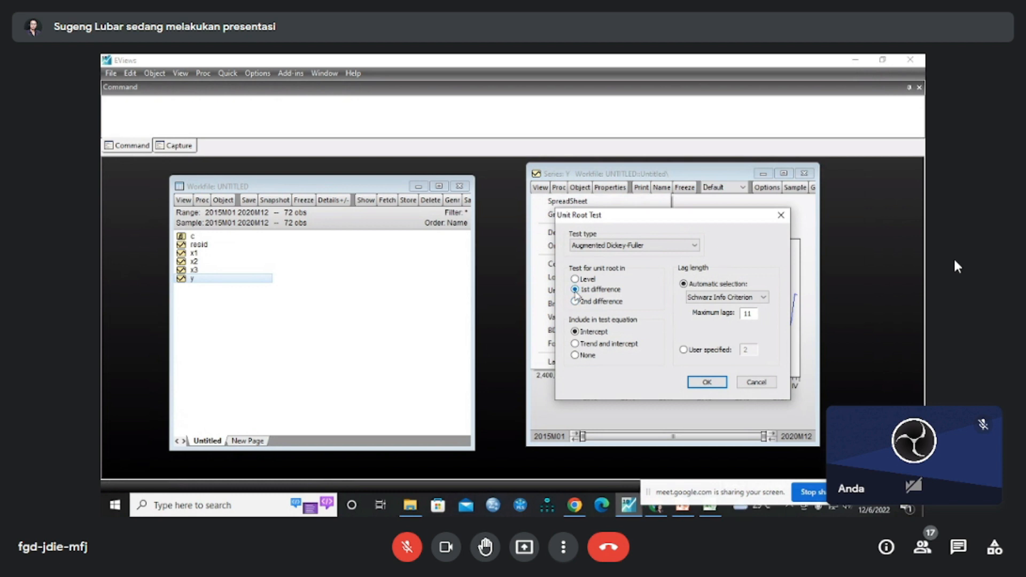
{"action": "left_click", "coordinate": [707, 382]}
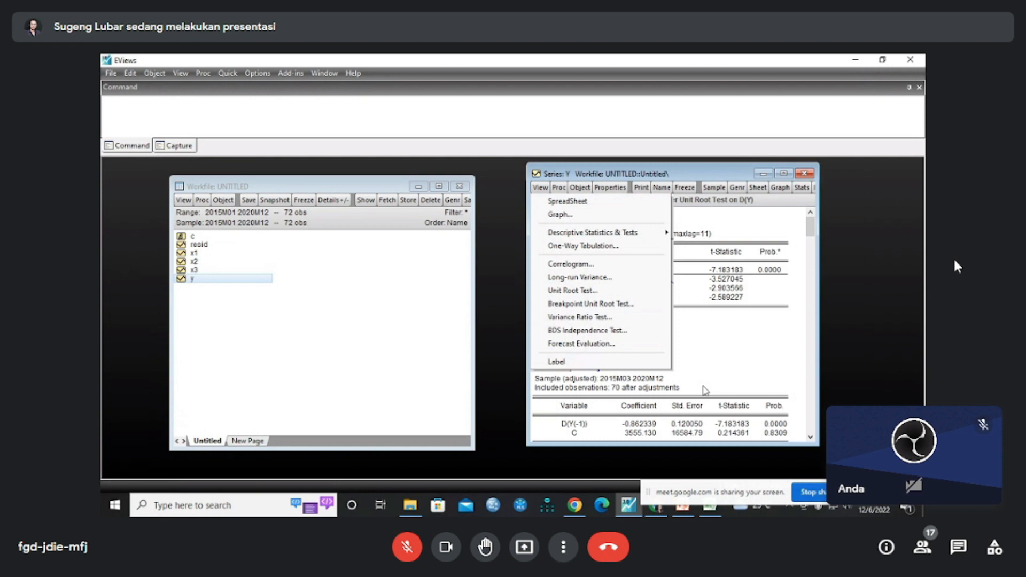
{"action": "left_click", "coordinate": [702, 233]}
{"action": "left_click", "coordinate": [792, 262]}
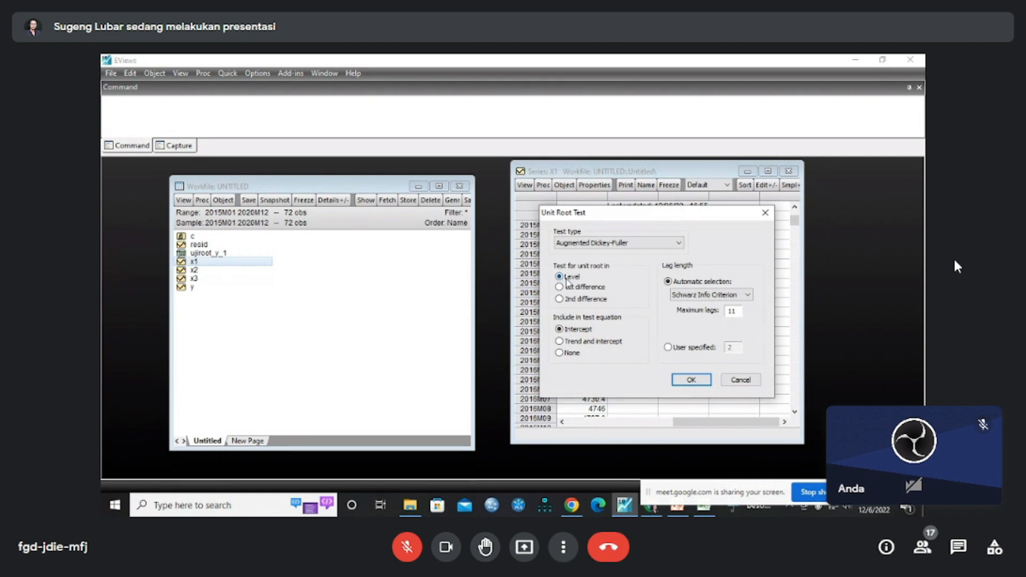
Run the Augmented Dickey-Fuller unit root test on X1 with intercept, first at level and again in 1st difference
{"action": "left_click", "coordinate": [690, 379]}
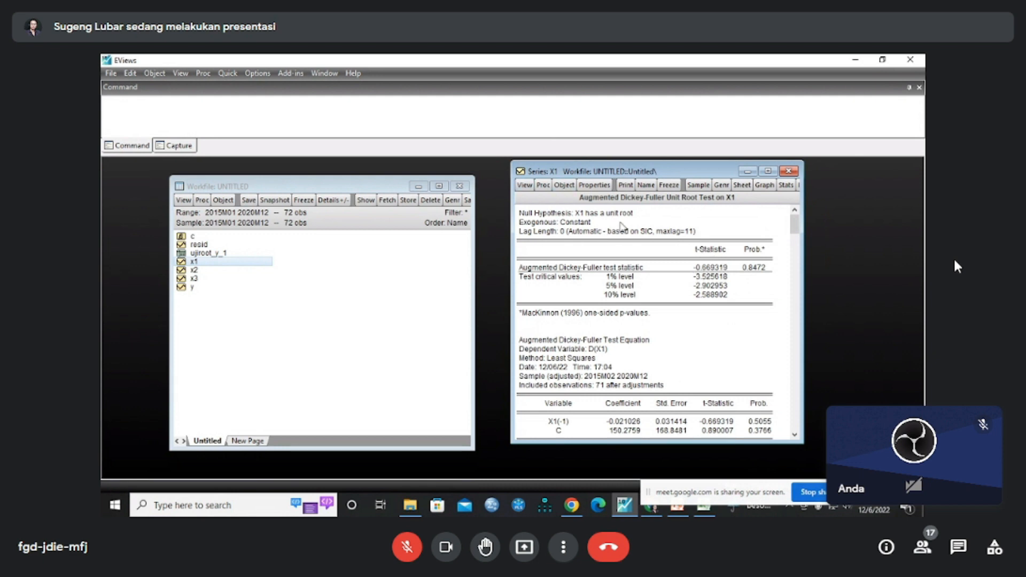
{"action": "left_click", "coordinate": [524, 186]}
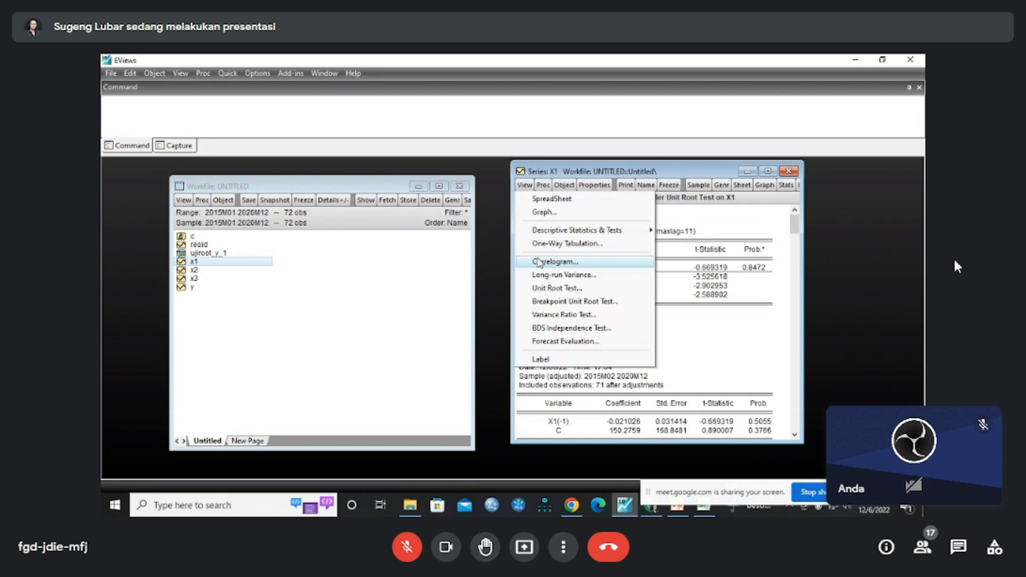
{"action": "left_click", "coordinate": [550, 288]}
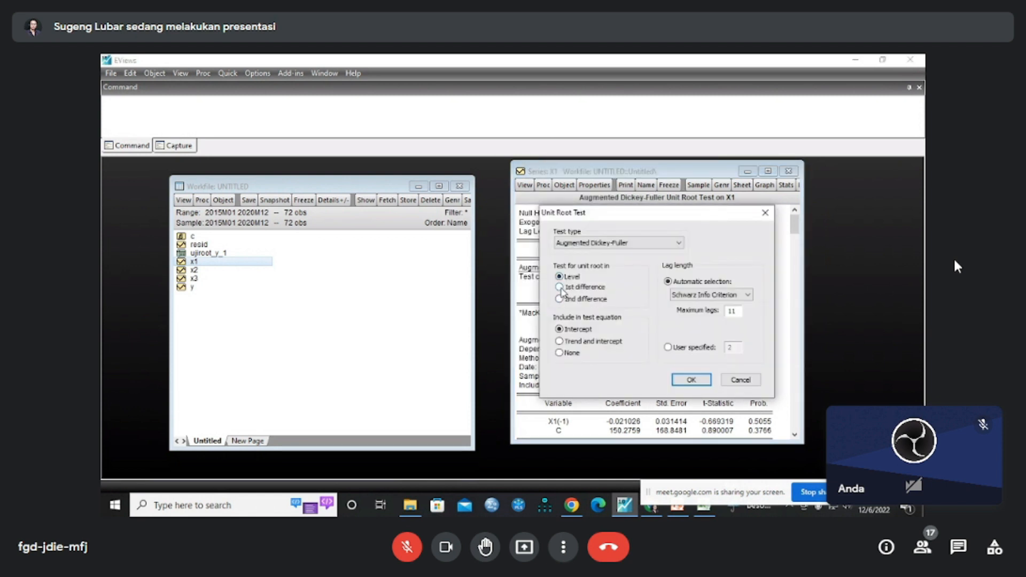
{"action": "left_click", "coordinate": [560, 288]}
{"action": "left_click", "coordinate": [691, 380]}
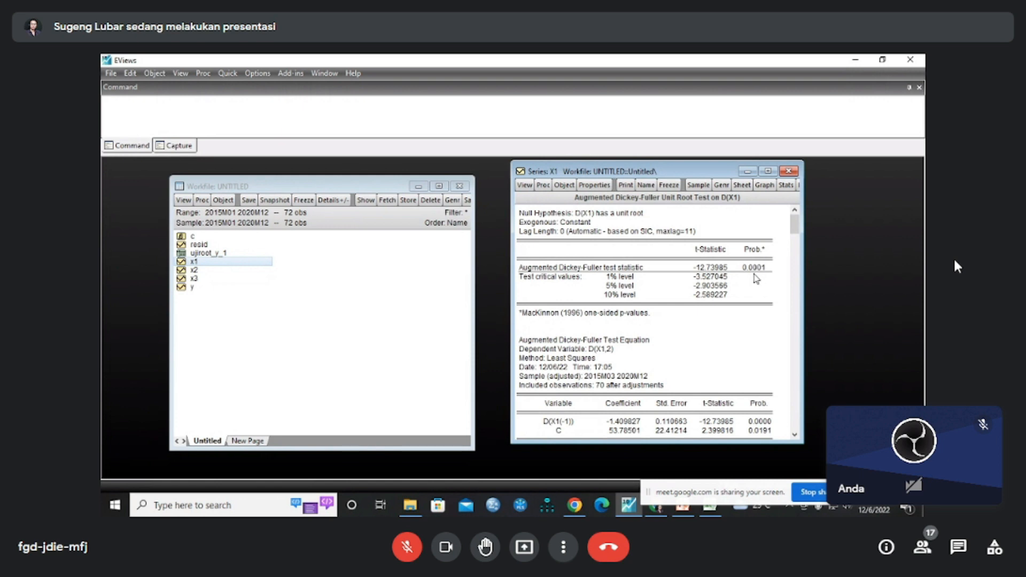
Review the unit root test settings for X1 and rerun the Augmented Dickey-Fuller test in 1st difference with intercept
{"action": "left_click", "coordinate": [524, 186]}
{"action": "left_click", "coordinate": [550, 289]}
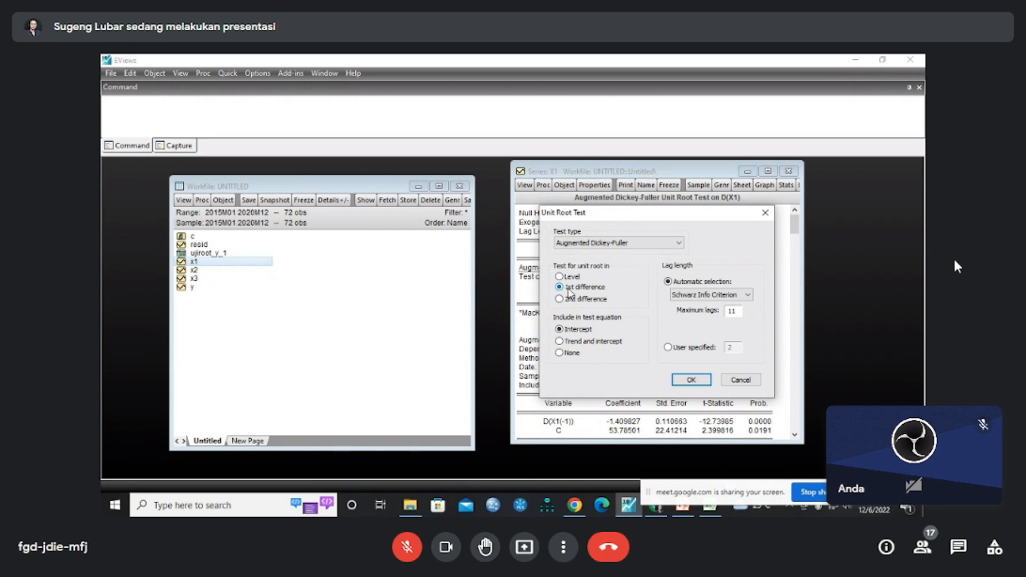
{"action": "left_click", "coordinate": [674, 380]}
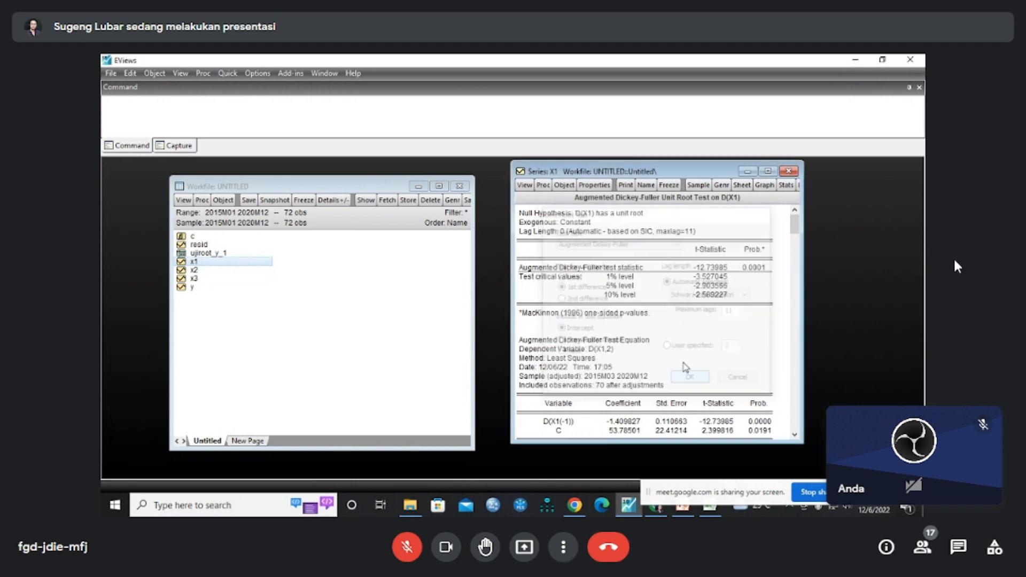
Freeze the X1 test result as a table named ujiroot_x1_1, and close the table and series windows
{"action": "left_click", "coordinate": [668, 185]}
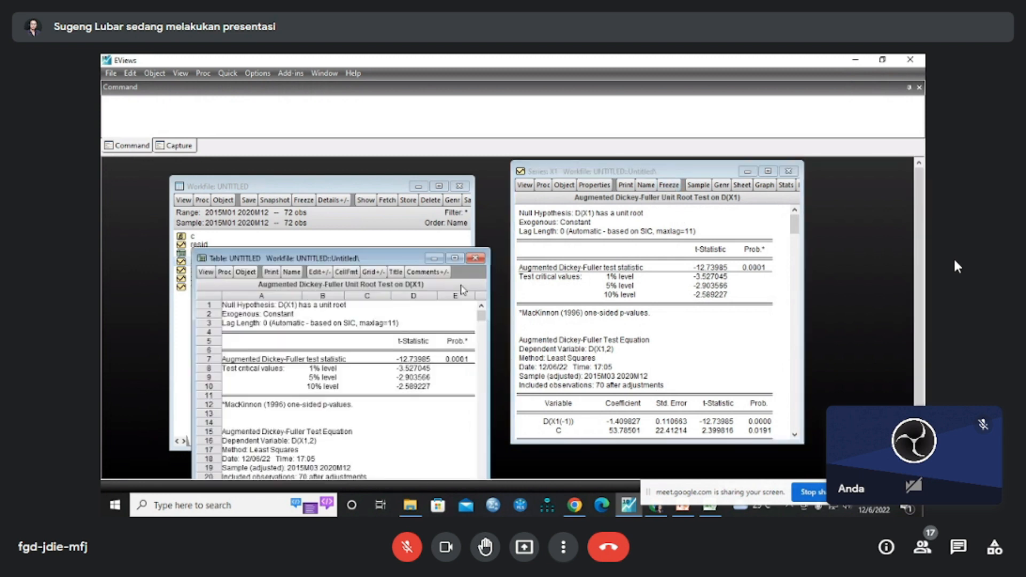
{"action": "left_click", "coordinate": [292, 272]}
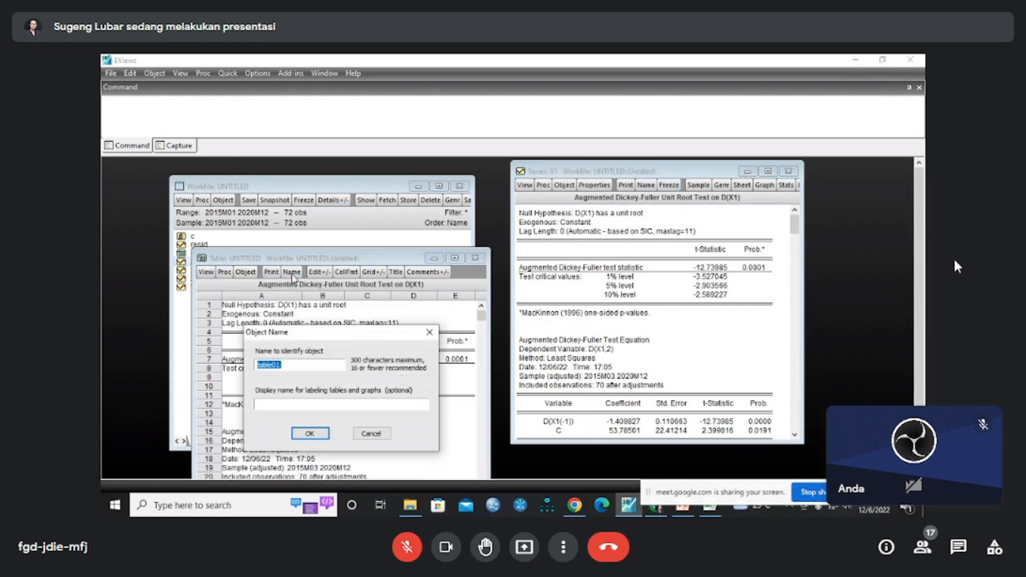
{"action": "type", "text": "ujiroot_x1_1"}
{"action": "left_click", "coordinate": [311, 433]}
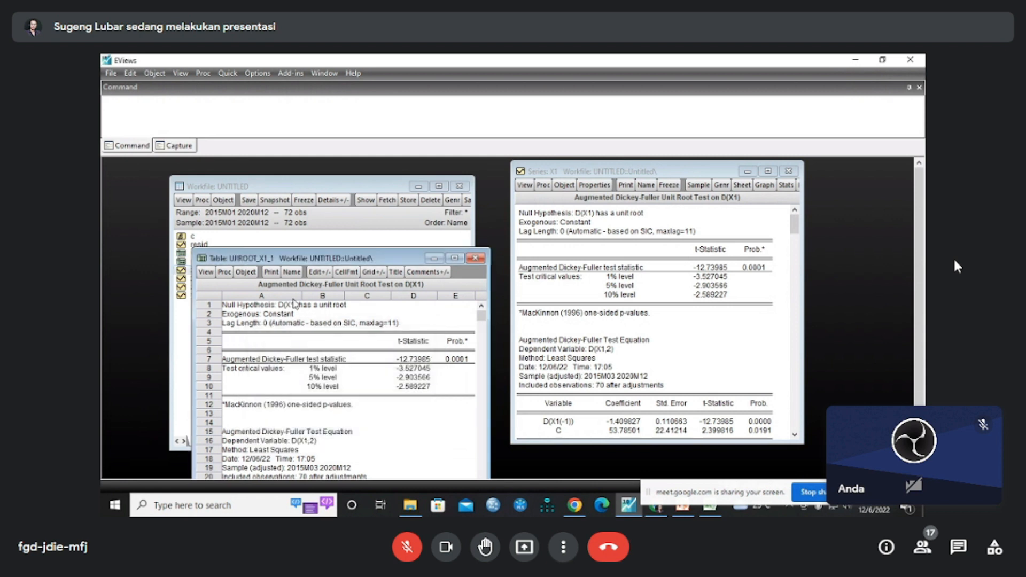
{"action": "left_click_drag", "start_coordinate": [296, 254], "coordinate": [358, 236]}
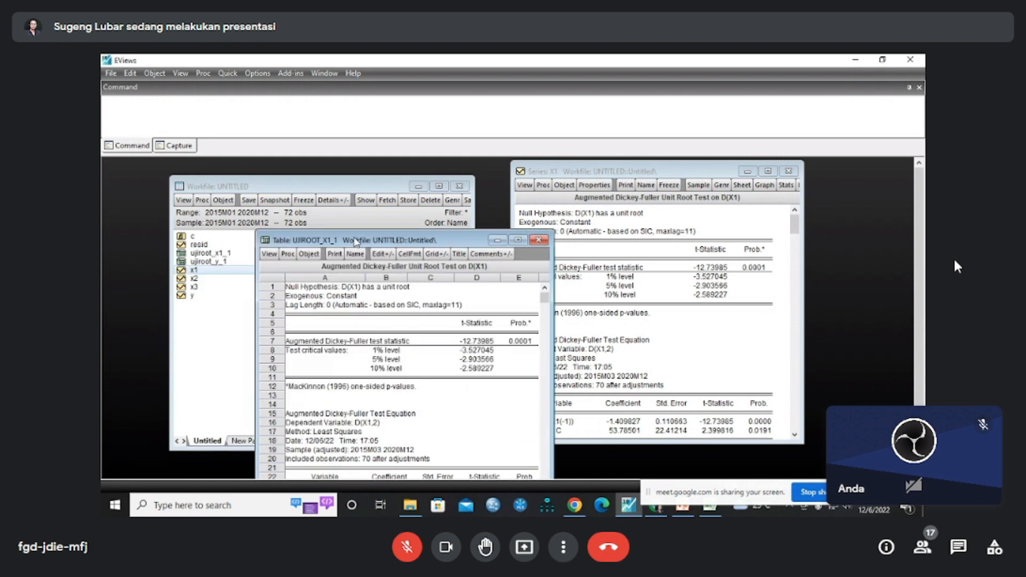
{"action": "left_click", "coordinate": [537, 238]}
{"action": "left_click", "coordinate": [788, 171]}
Run the Augmented Dickey-Fuller unit root test on X2 at level with intercept, using the Schwarz Info Criterion
{"action": "left_click", "coordinate": [195, 278]}
{"action": "double_click", "coordinate": [196, 281]}
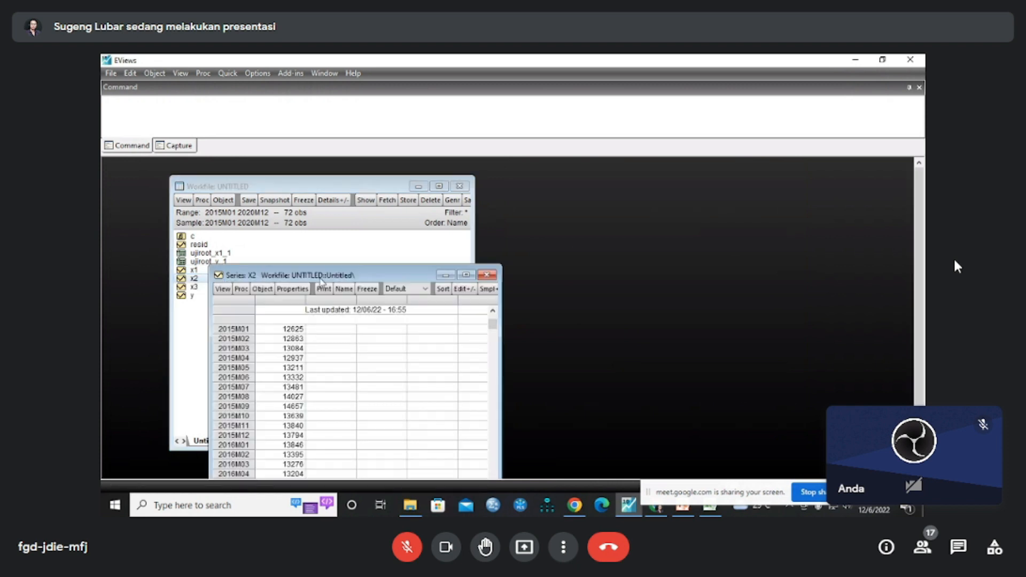
{"action": "left_click_drag", "start_coordinate": [322, 270], "coordinate": [584, 161]}
{"action": "left_click", "coordinate": [483, 169]}
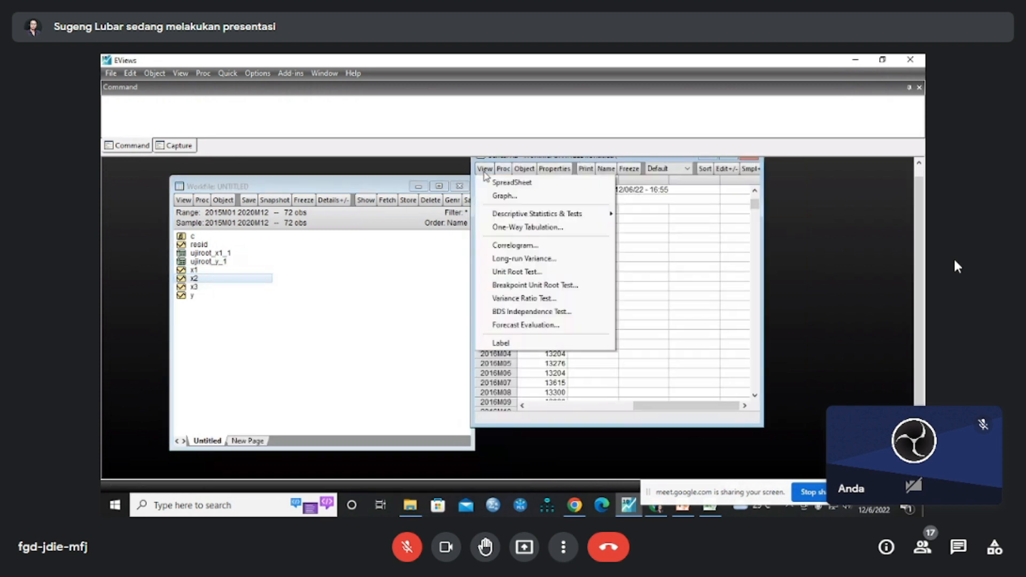
{"action": "left_click", "coordinate": [497, 273]}
{"action": "left_click", "coordinate": [519, 271]}
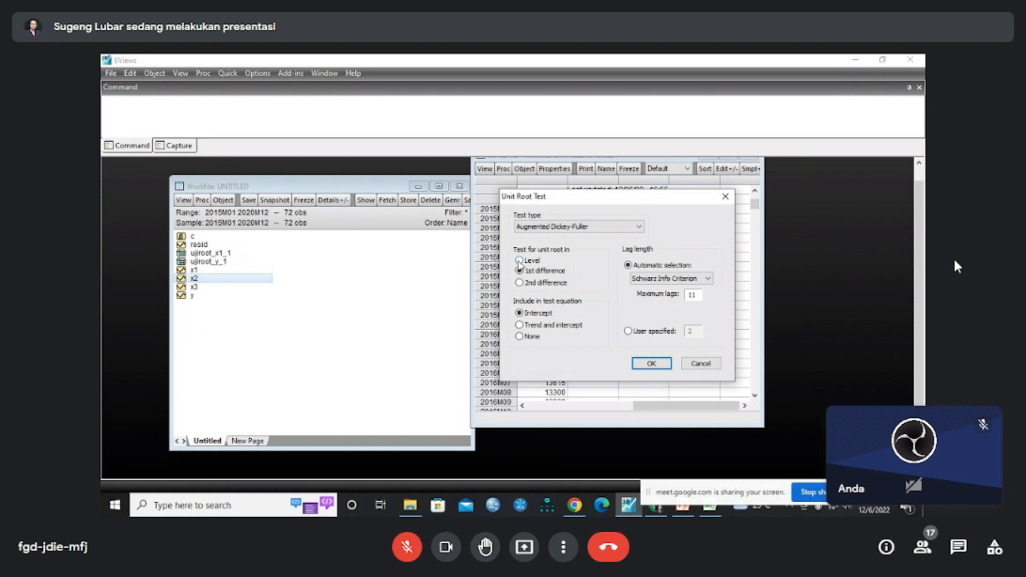
{"action": "left_click", "coordinate": [651, 363]}
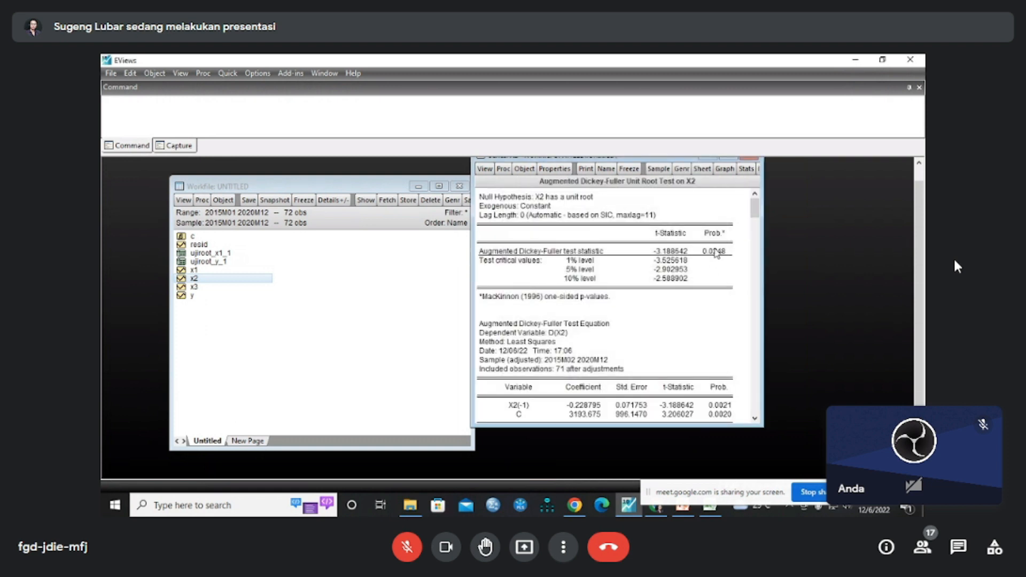
{"action": "left_click_drag", "start_coordinate": [642, 163], "coordinate": [640, 182]}
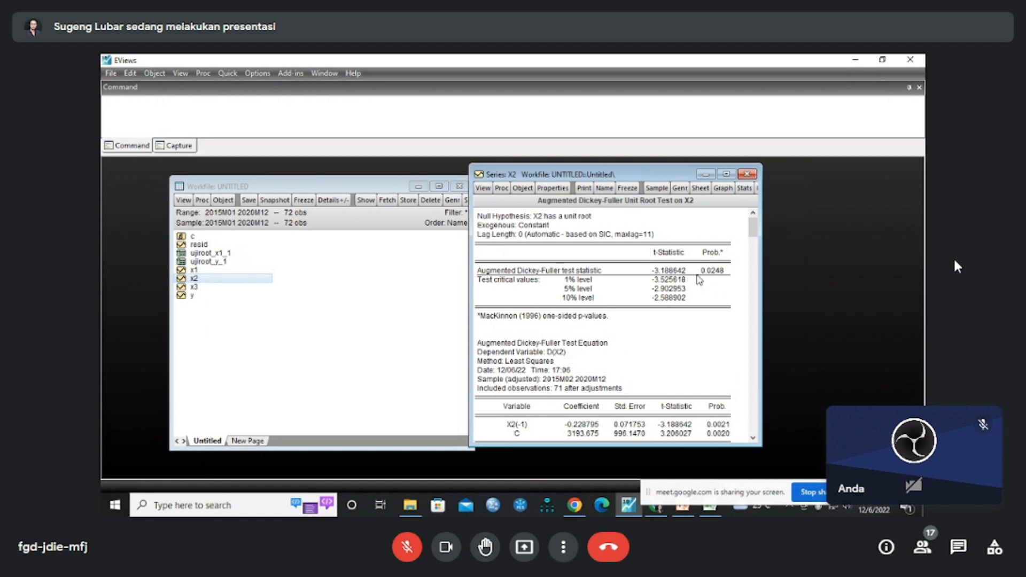
Freeze the X2 test result as a table named ujiroot_x2_0, and close the table and series windows
{"action": "left_click", "coordinate": [627, 188]}
{"action": "left_click", "coordinate": [326, 305]}
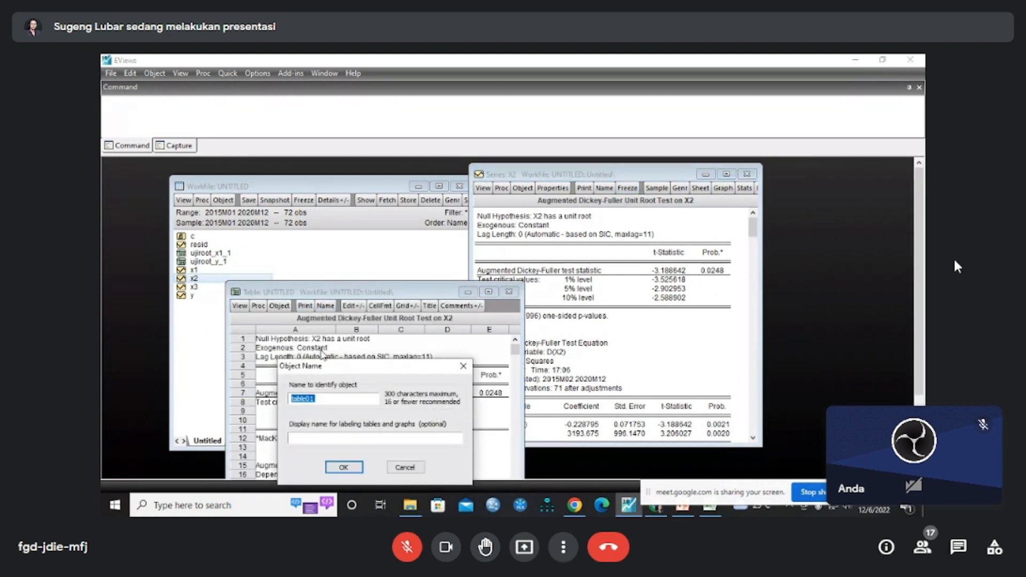
{"action": "type", "text": "u"}
{"action": "key", "text": "BackSpace"}
{"action": "key", "text": "BackSpace"}
{"action": "left_click", "coordinate": [342, 467]}
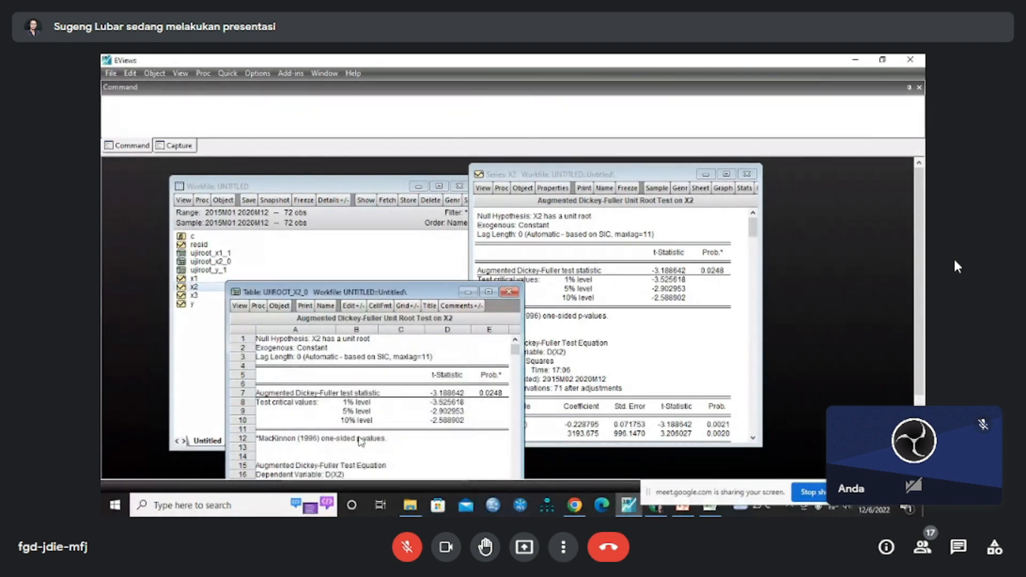
{"action": "left_click", "coordinate": [509, 291]}
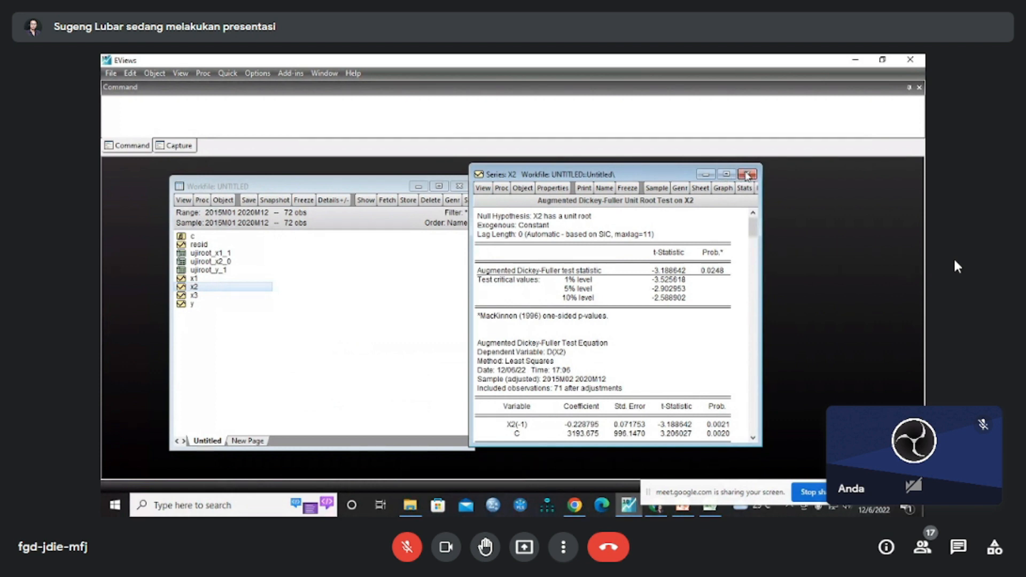
{"action": "left_click", "coordinate": [747, 175]}
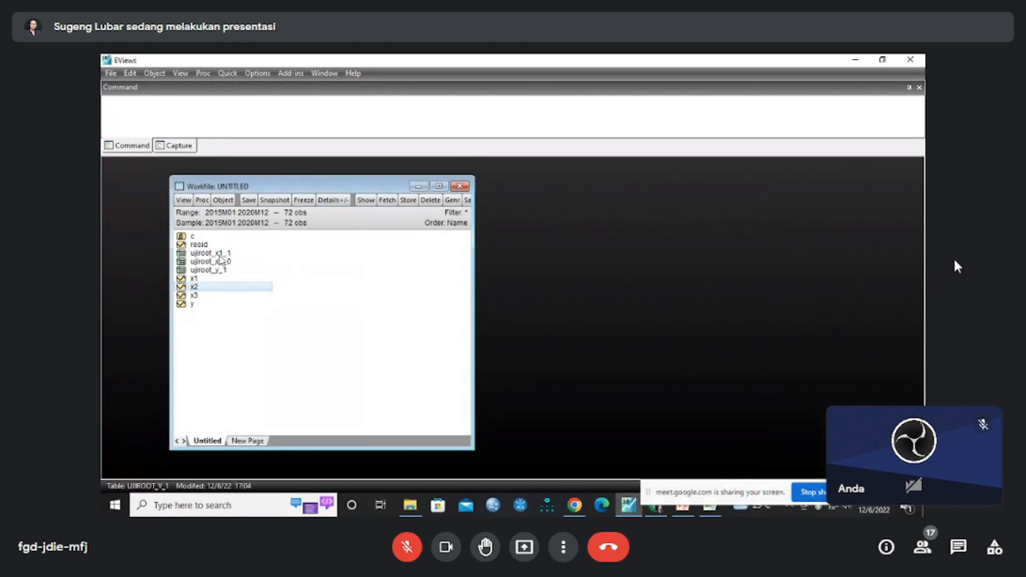
Run the Augmented Dickey-Fuller unit root test on X3 at level with intercept, using the Schwarz Info Criterion
{"action": "double_click", "coordinate": [194, 295]}
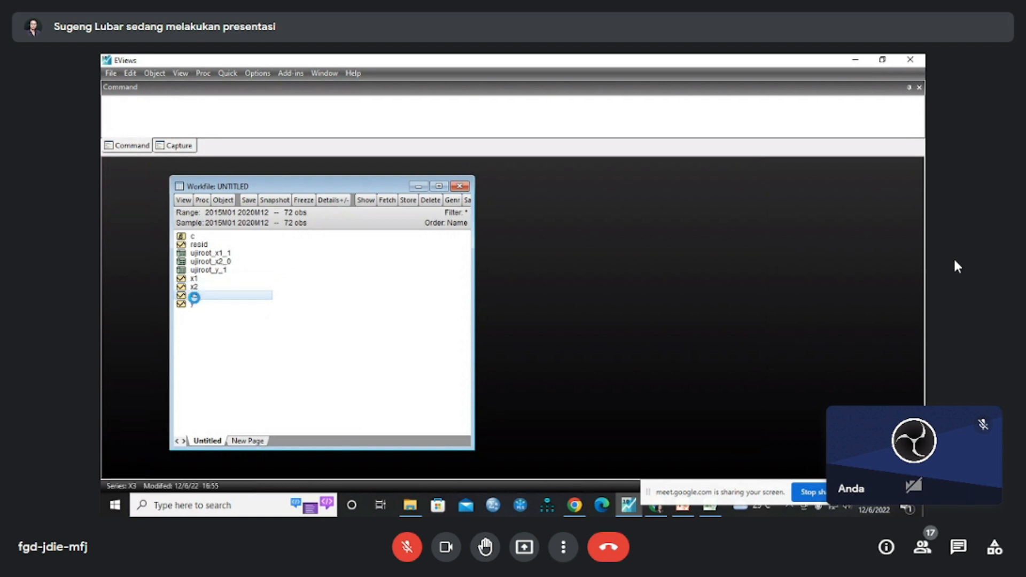
{"action": "left_click_drag", "start_coordinate": [400, 169], "coordinate": [521, 167]}
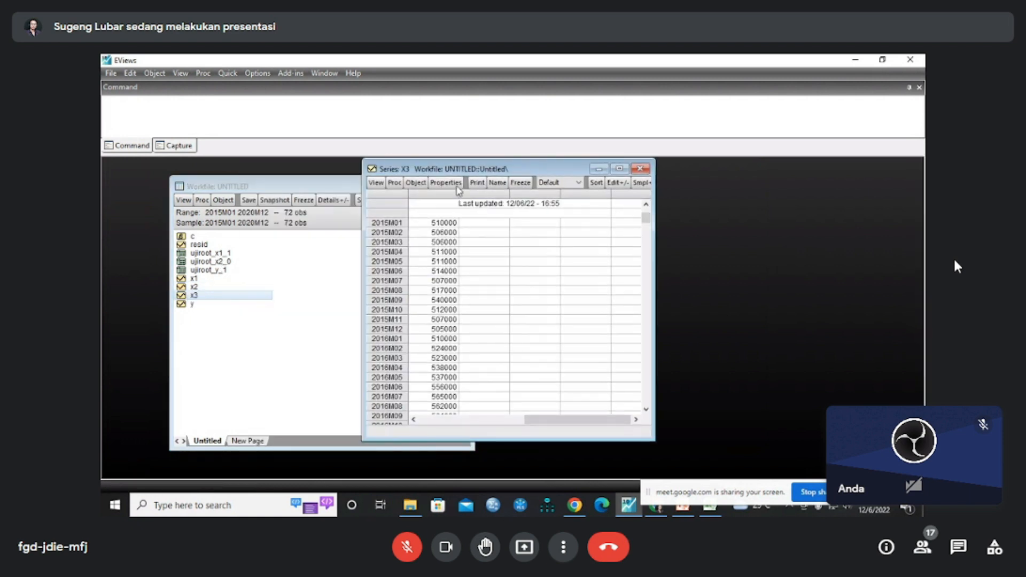
{"action": "left_click", "coordinate": [376, 183]}
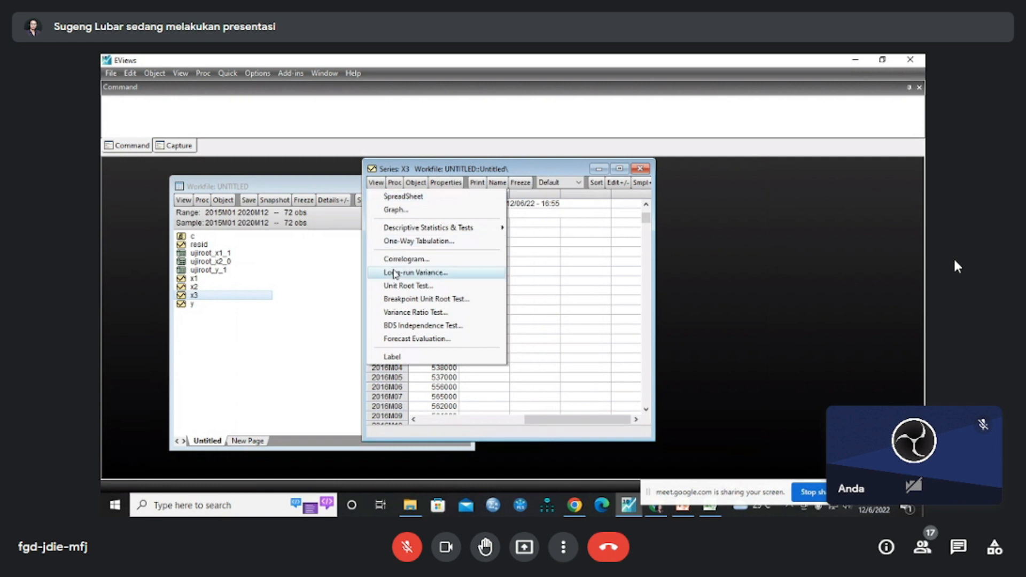
{"action": "left_click", "coordinate": [399, 286]}
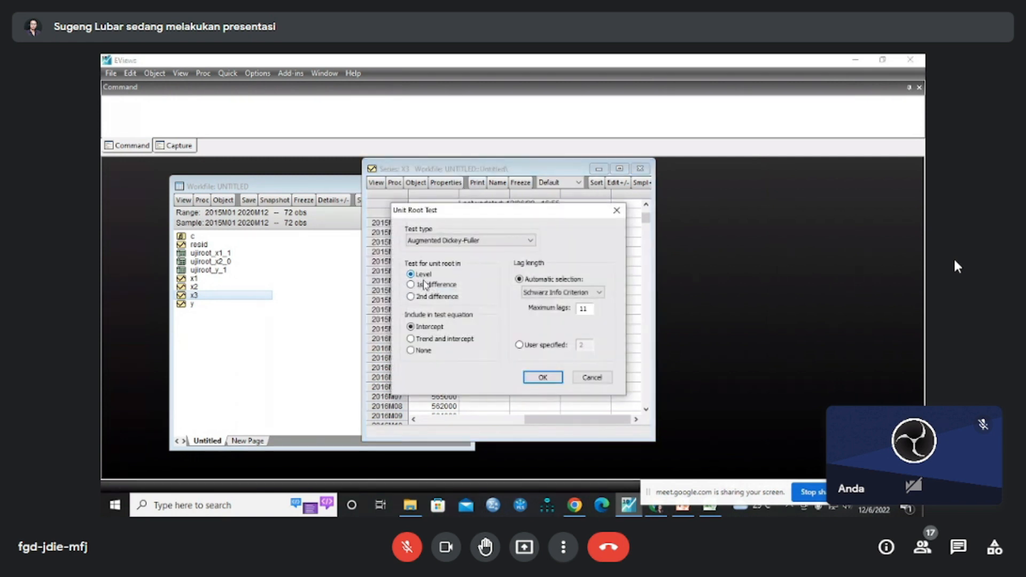
{"action": "left_click", "coordinate": [541, 377]}
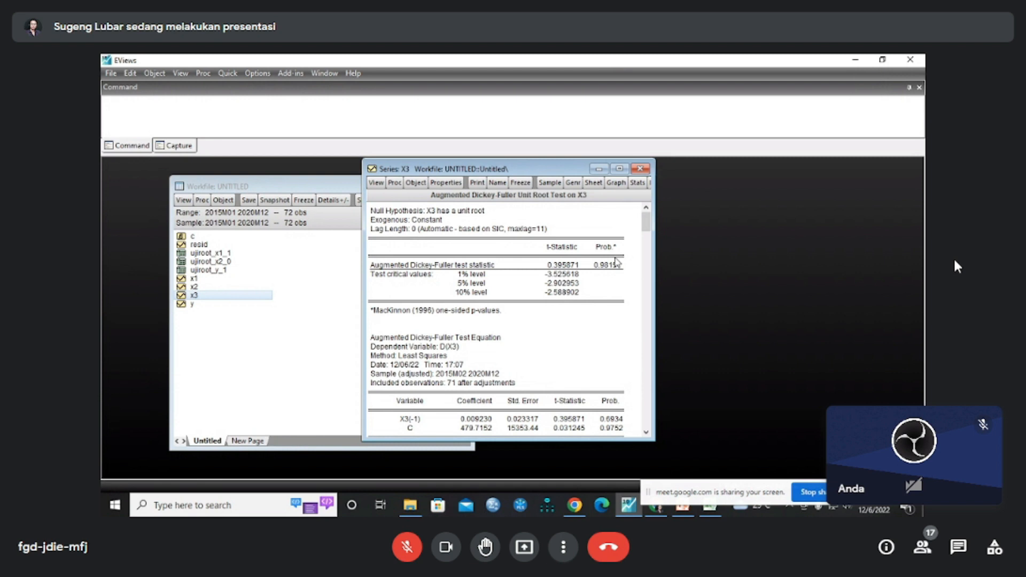
Rerun the Augmented Dickey-Fuller unit root test on X3 in 1st difference with intercept
{"action": "left_click", "coordinate": [376, 182]}
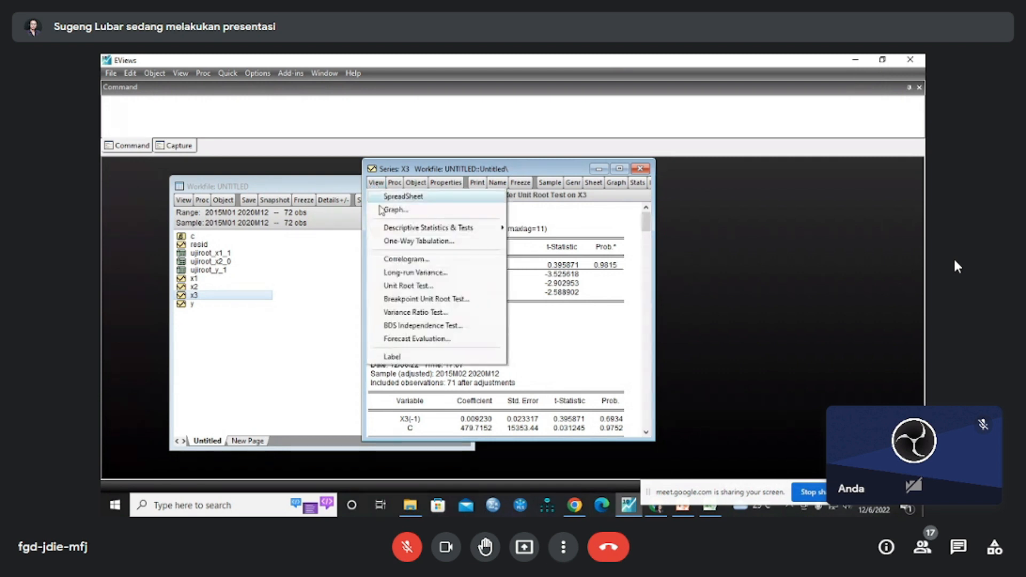
{"action": "left_click", "coordinate": [395, 286]}
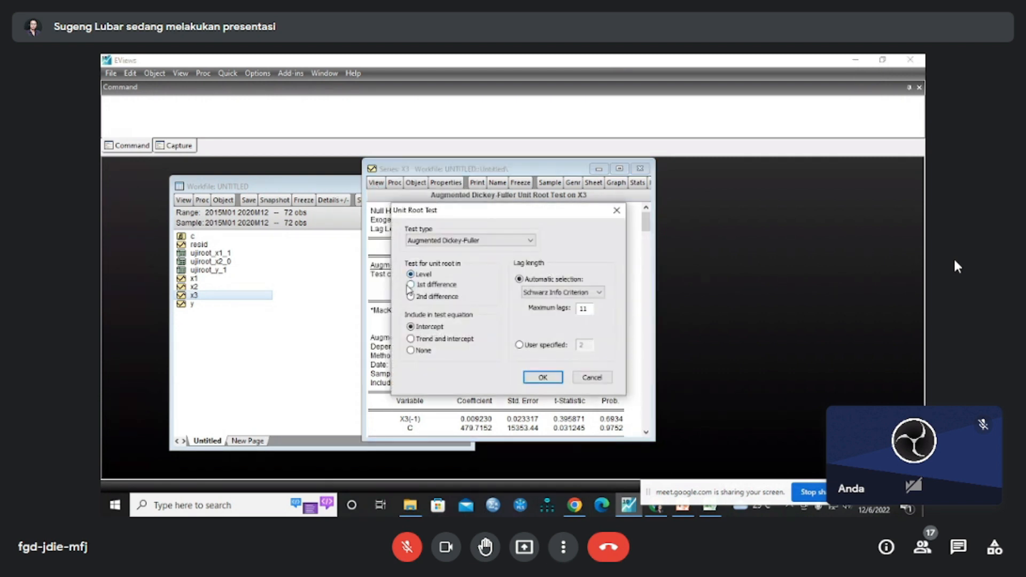
{"action": "left_click", "coordinate": [410, 284]}
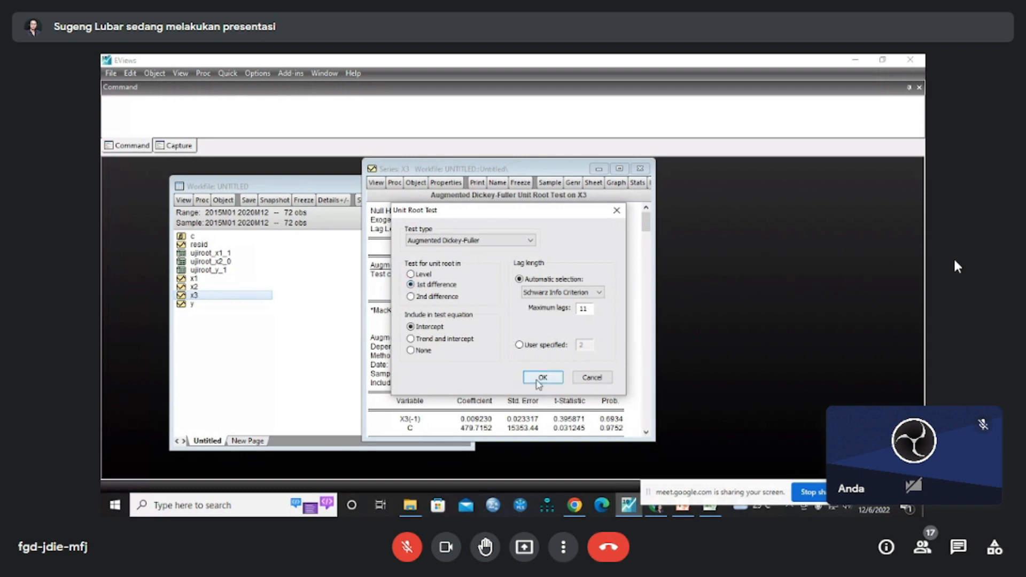
{"action": "left_click", "coordinate": [541, 377]}
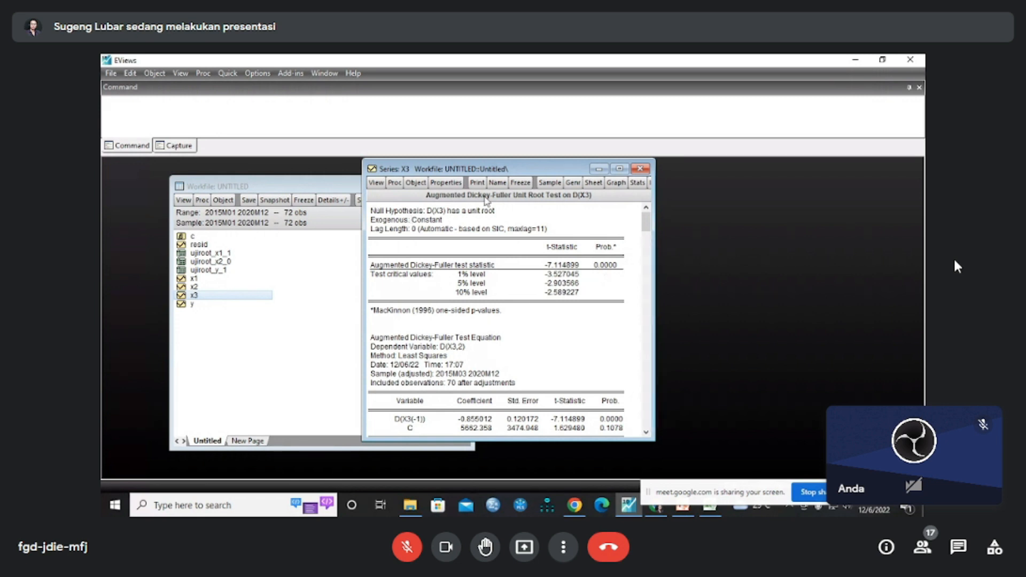
Freeze the X3 first-difference test result as a table and try to name it ujiroot_x1_1
{"action": "left_click", "coordinate": [520, 183]}
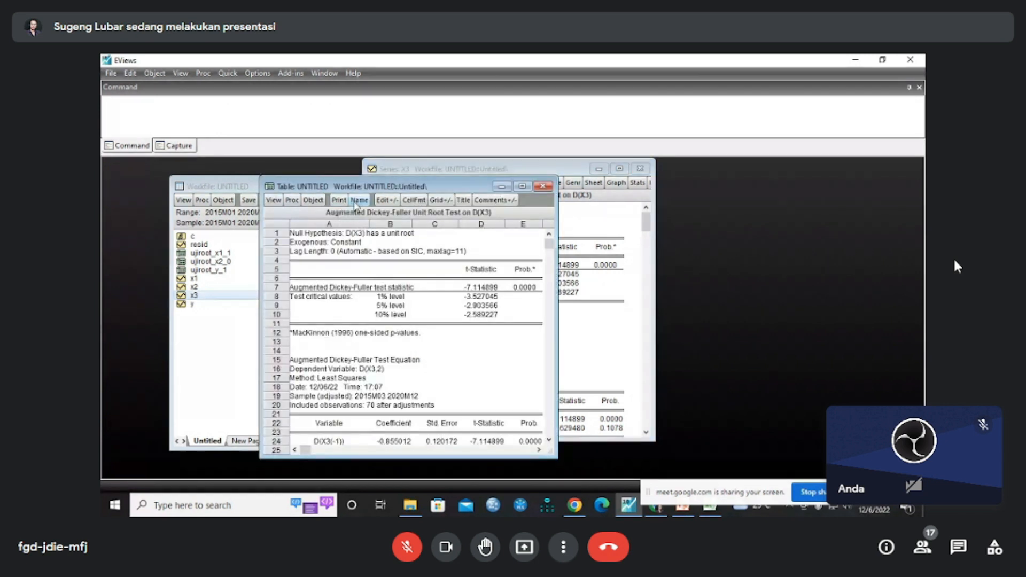
{"action": "left_click", "coordinate": [359, 201]}
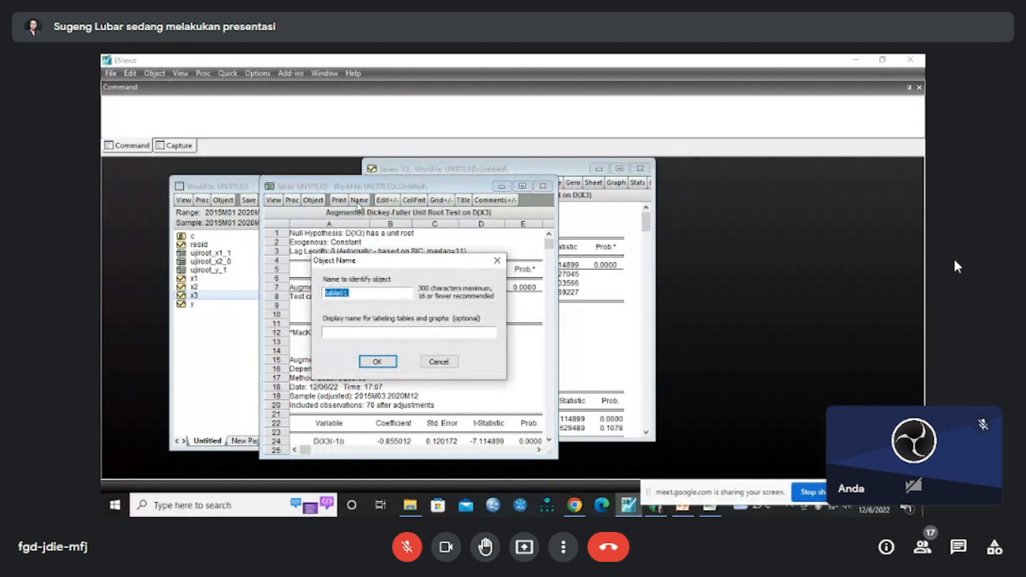
{"action": "type", "text": "uj"}
{"action": "left_click", "coordinate": [378, 361]}
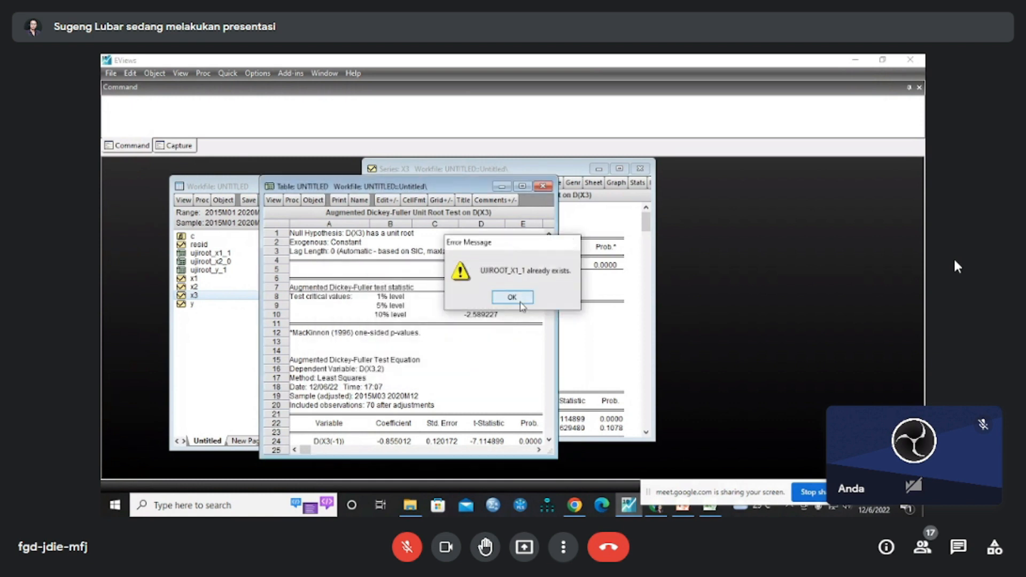
{"action": "left_click", "coordinate": [519, 302]}
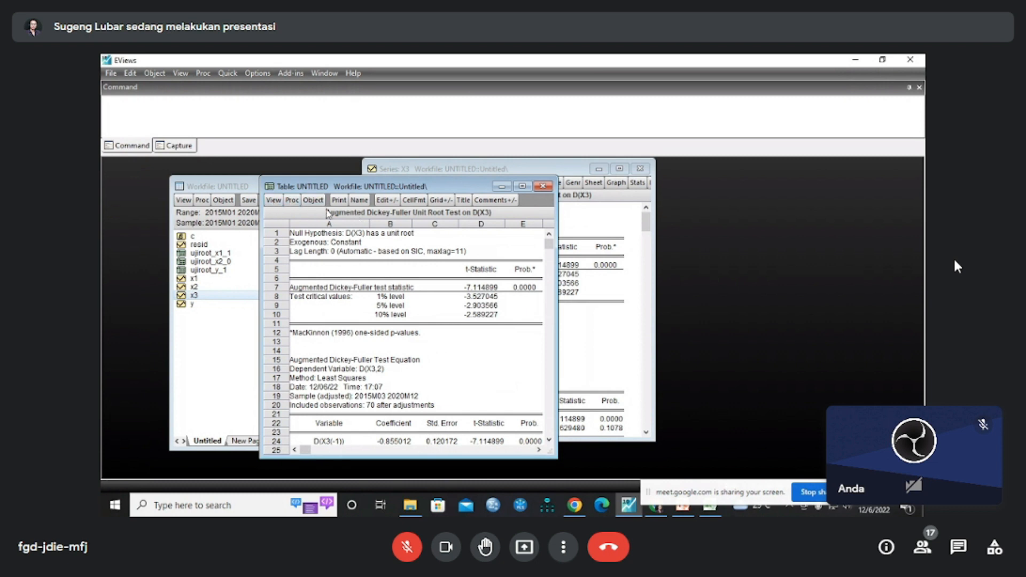
Name the frozen X3 result table ujiroot_x3_1, and close the table and series windows
{"action": "left_click", "coordinate": [359, 205]}
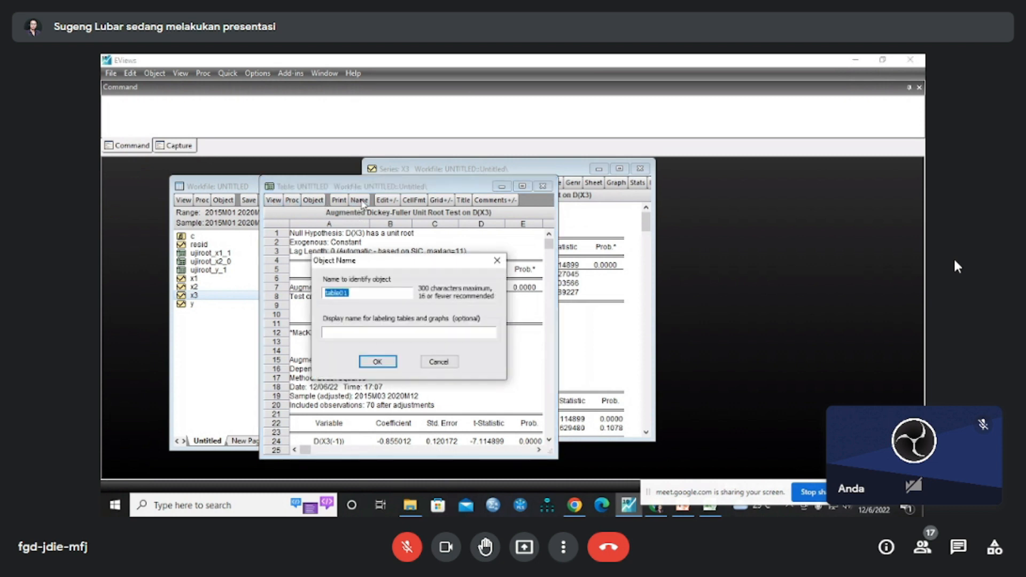
{"action": "type", "text": "ujiroot_x3_1"}
{"action": "left_click", "coordinate": [372, 362]}
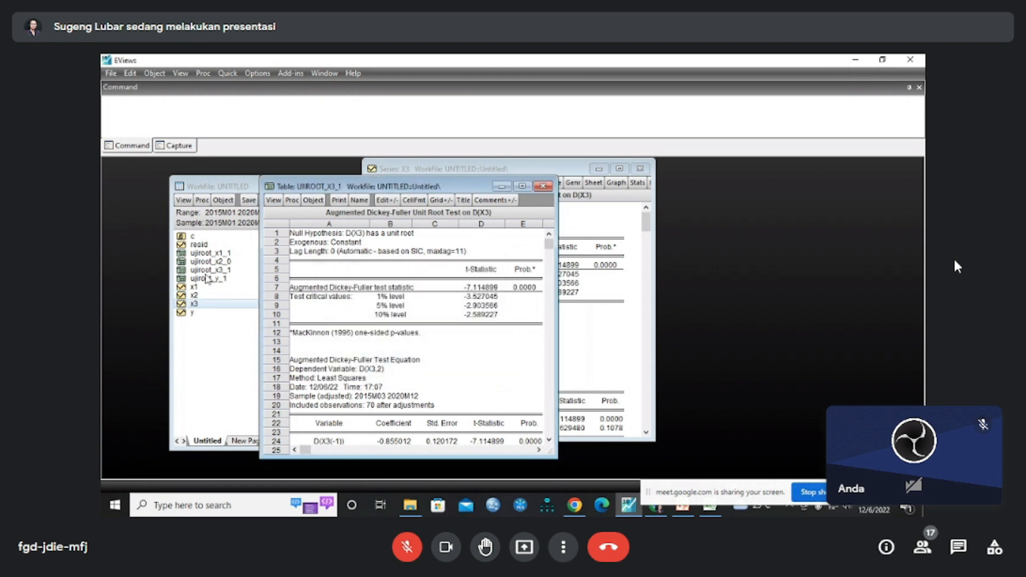
{"action": "left_click", "coordinate": [543, 186]}
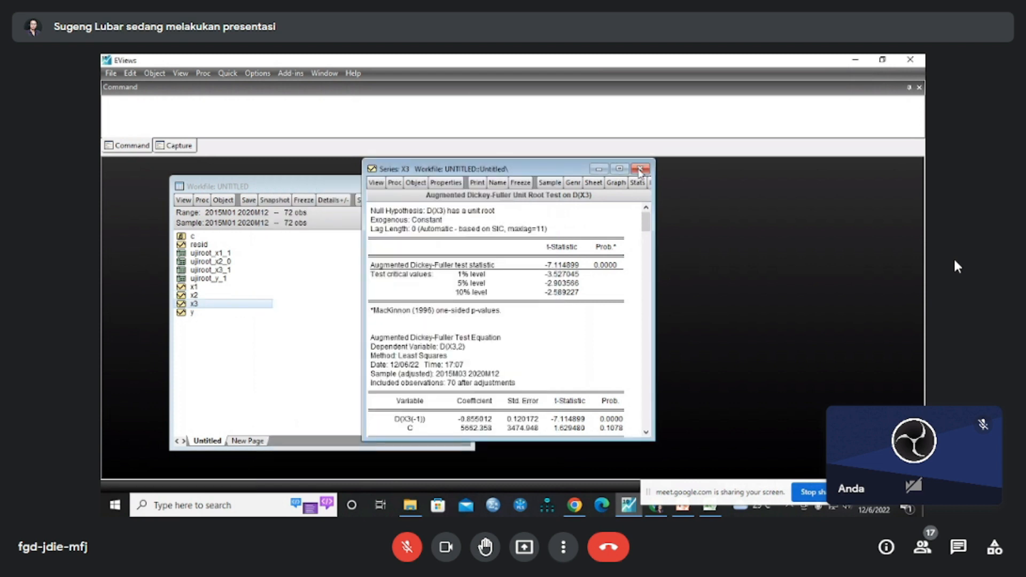
{"action": "left_click", "coordinate": [639, 169]}
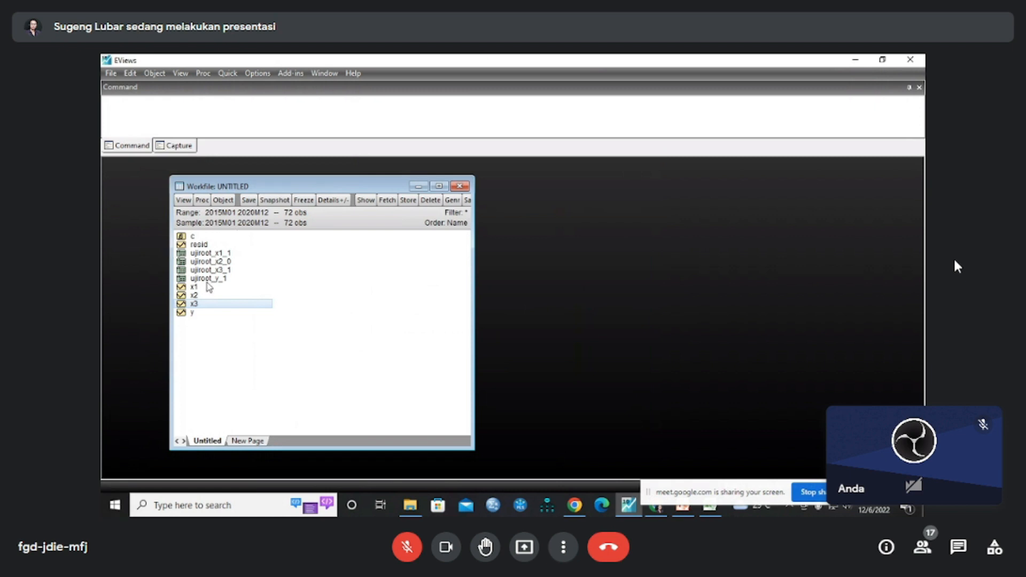